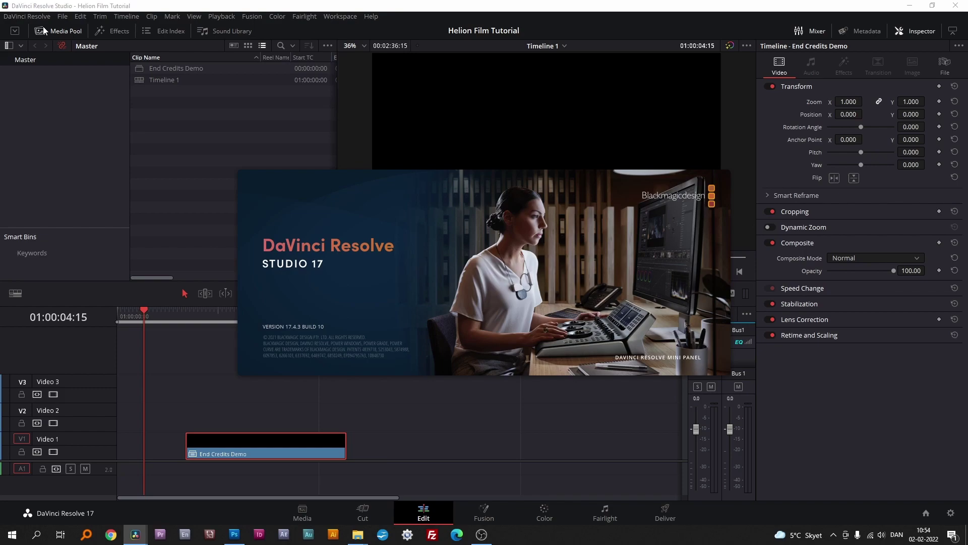
Step: Preview the existing end credits, then create a new Premiere title named Credits
{"action": "left_click_drag", "start_coordinate": [144, 308], "coordinate": [202, 323]}
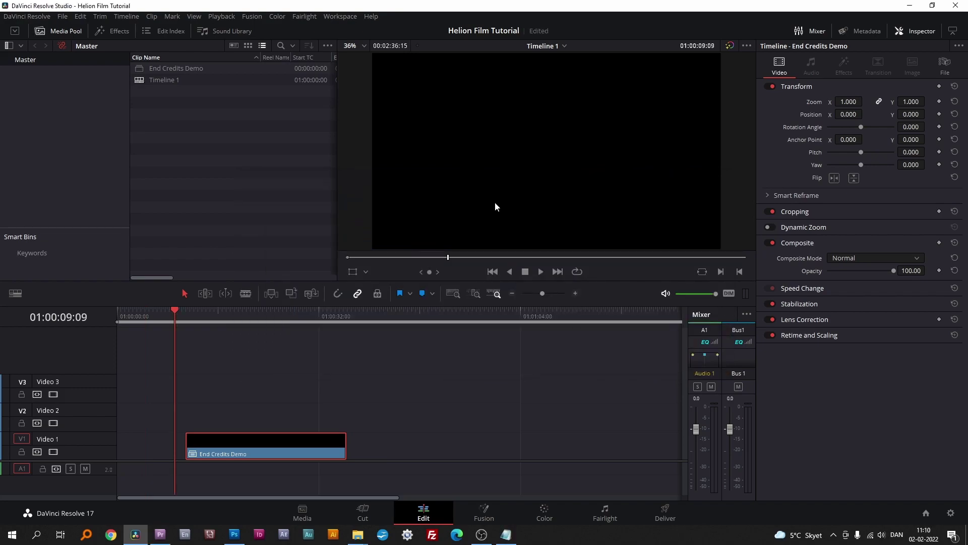
{"action": "left_click", "coordinate": [161, 535]}
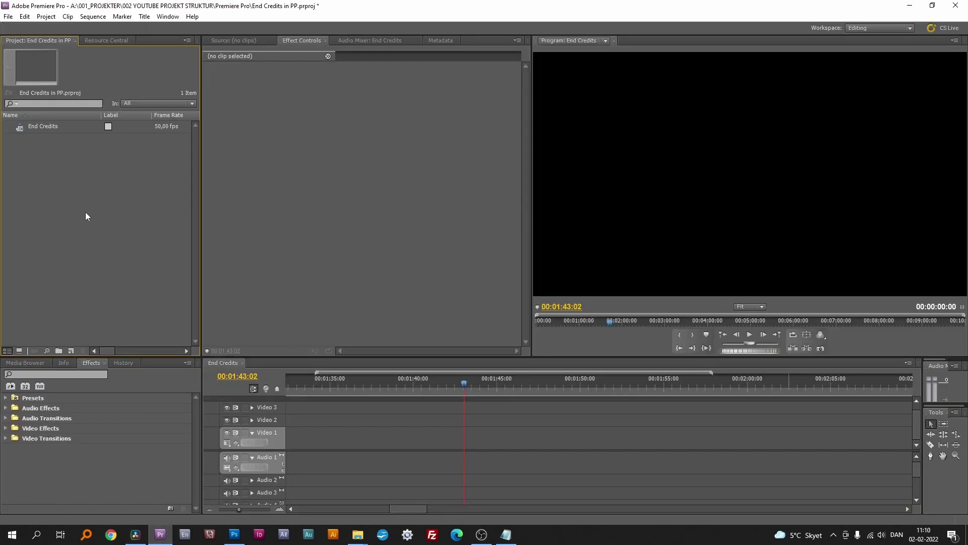
{"action": "left_click", "coordinate": [72, 350]}
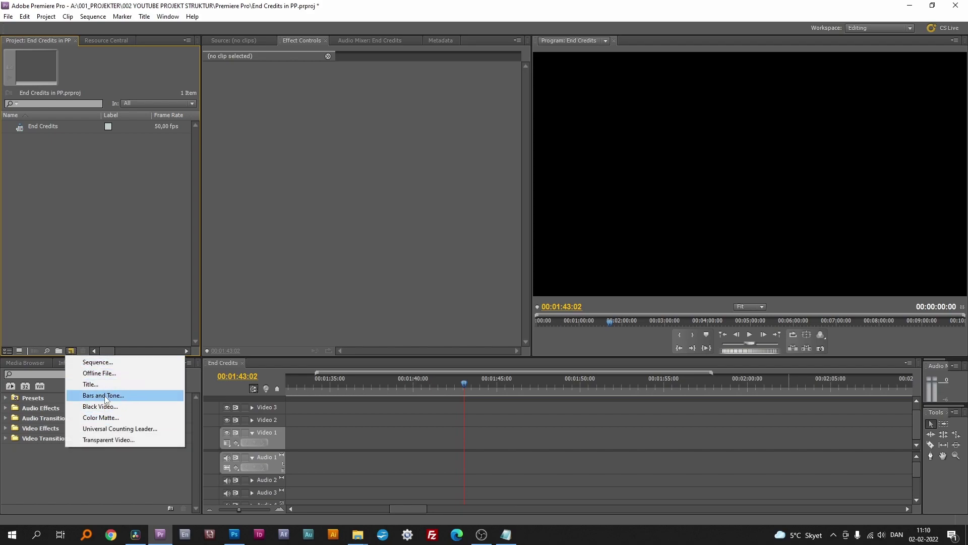
{"action": "left_click", "coordinate": [92, 385]}
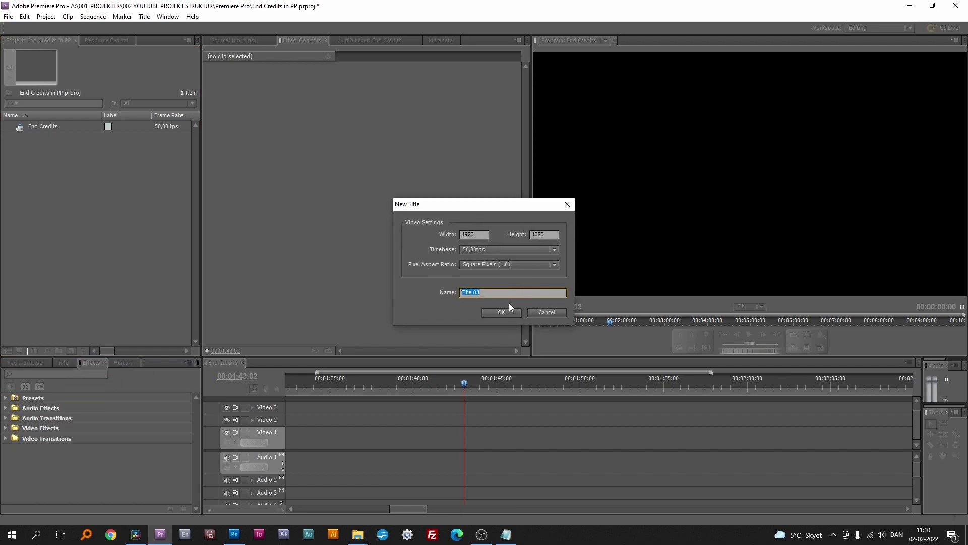
{"action": "type", "text": "Credits"}
{"action": "key", "text": "Return"}
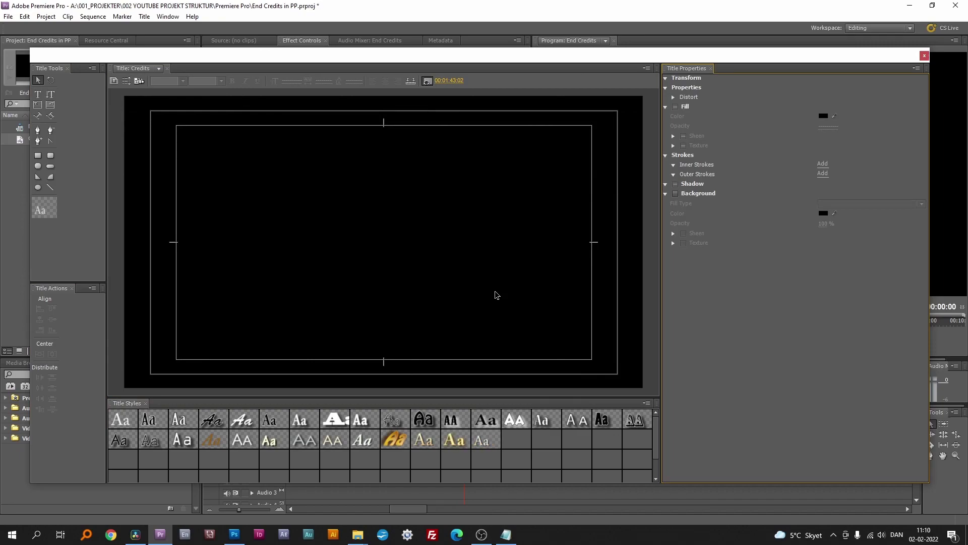
Step: Set the Credits title to Roll, starting and ending off screen
{"action": "left_click", "coordinate": [127, 82]}
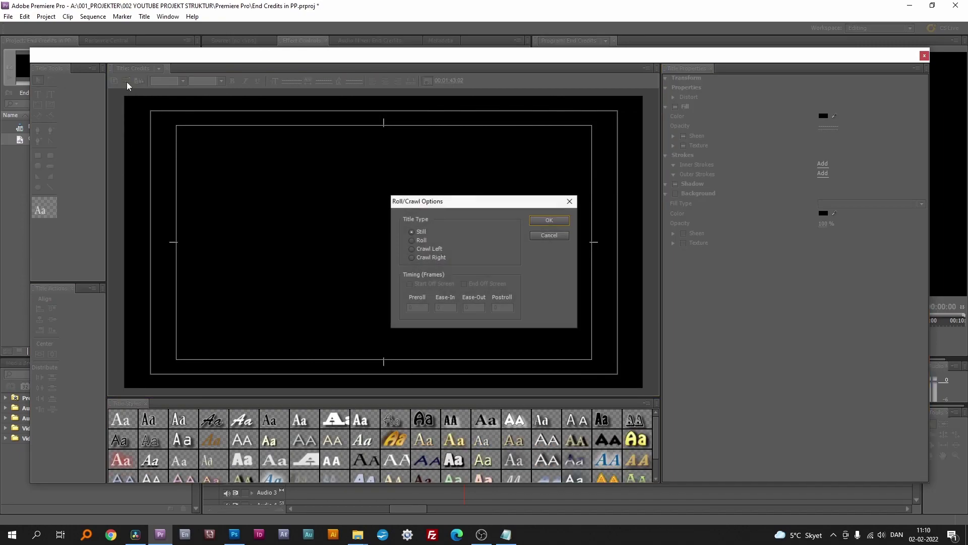
{"action": "left_click", "coordinate": [410, 240]}
{"action": "left_click", "coordinate": [410, 284]}
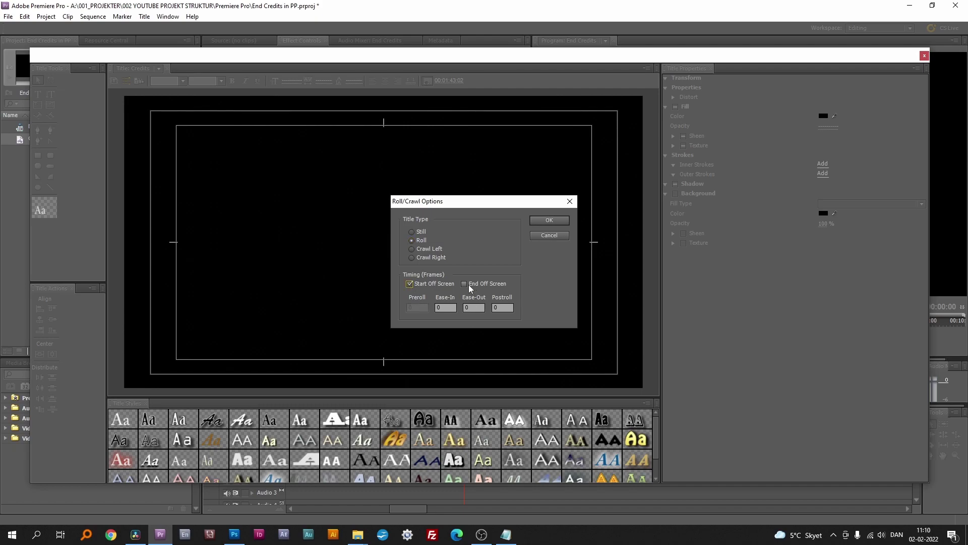
{"action": "left_click", "coordinate": [465, 283]}
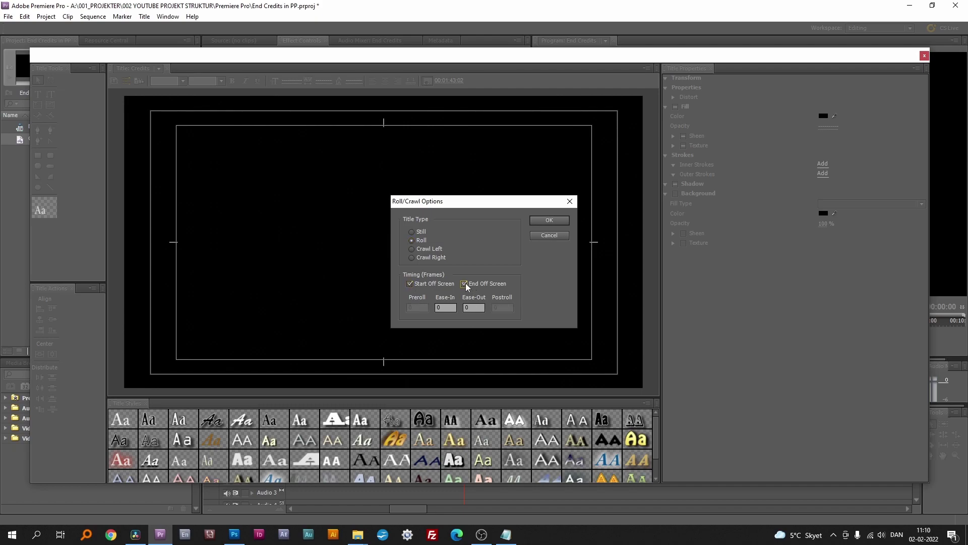
{"action": "left_click", "coordinate": [548, 220]}
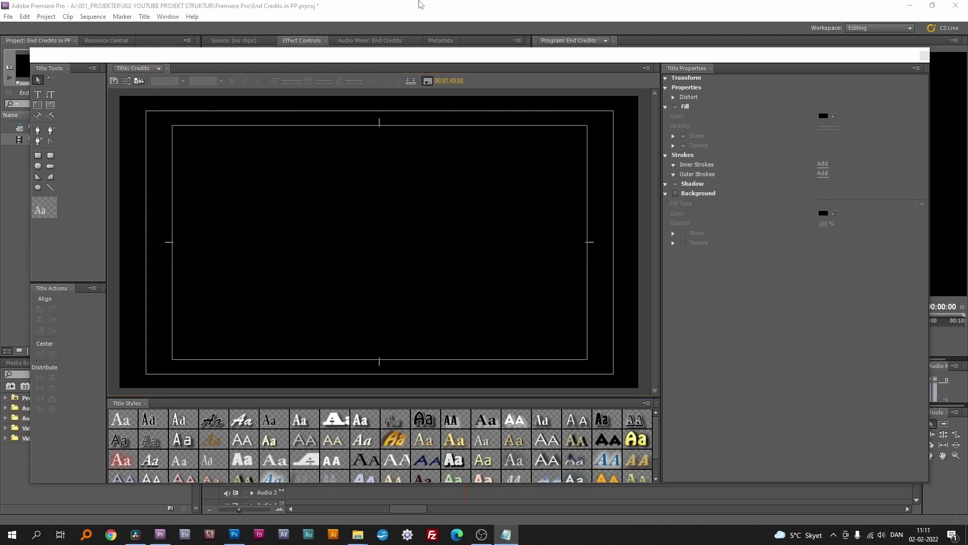
Step: Paste the first names and the surnames into two side-by-side text boxes
{"action": "left_click", "coordinate": [38, 94]}
{"action": "left_click", "coordinate": [240, 162]}
{"action": "type", "text": "Britney Ashley Rick Robin Steven Chuck Judi Christian Linda"}
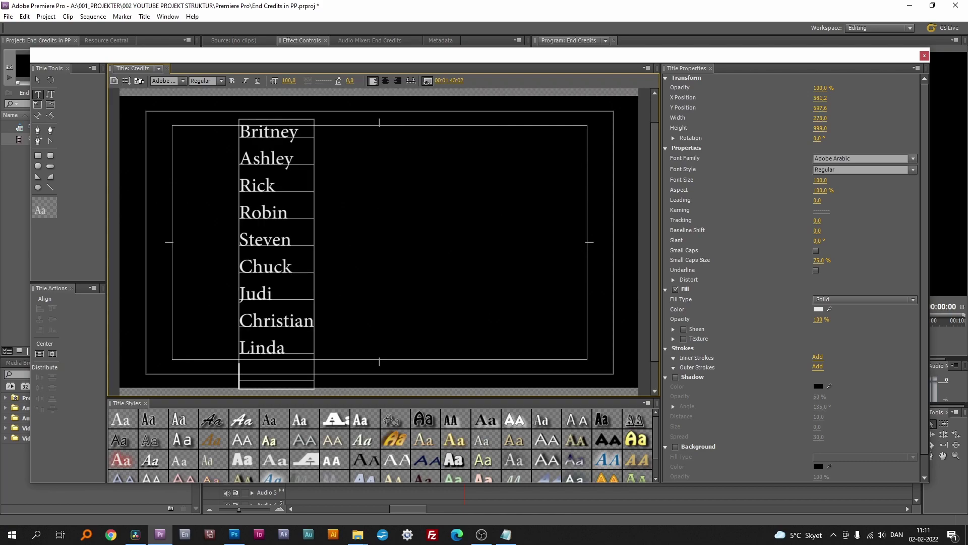
{"action": "left_click", "coordinate": [397, 146]}
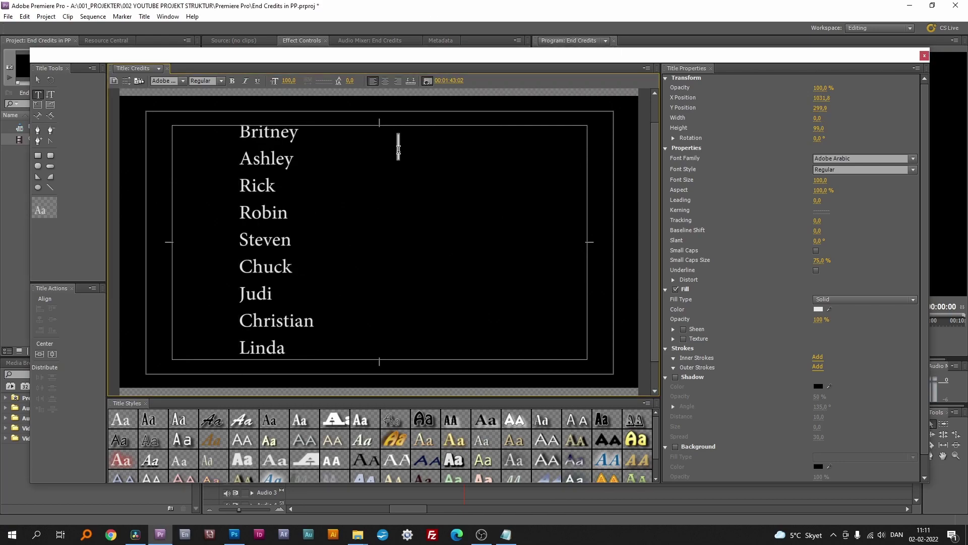
{"action": "left_click", "coordinate": [38, 80]}
{"action": "left_click_drag", "start_coordinate": [286, 171], "coordinate": [378, 183]}
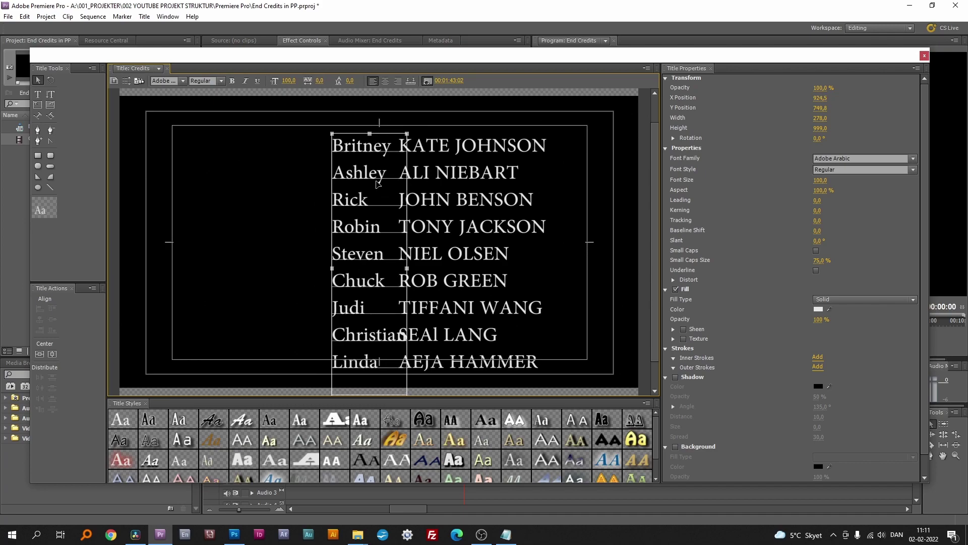
Step: Set both name columns to size 40, line them up, and right-align the first names
{"action": "left_click", "coordinate": [459, 219], "text": "shift"}
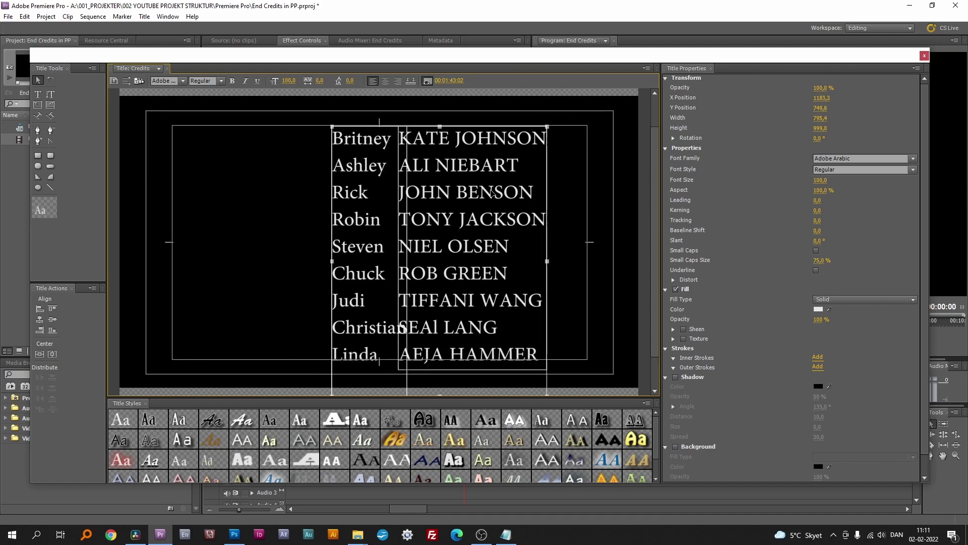
{"action": "left_click", "coordinate": [819, 180]}
{"action": "type", "text": "40"}
{"action": "key", "text": "Return"}
{"action": "left_click", "coordinate": [435, 214]}
{"action": "left_click_drag", "start_coordinate": [434, 214], "coordinate": [411, 216]}
{"action": "left_click", "coordinate": [348, 224]}
{"action": "left_click_drag", "start_coordinate": [348, 225], "coordinate": [349, 226]}
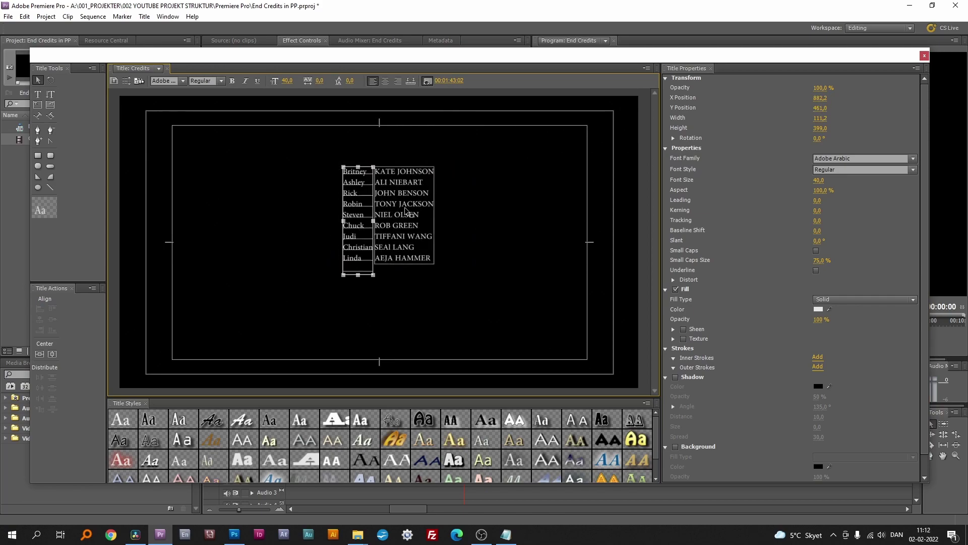
{"action": "left_click", "coordinate": [398, 81]}
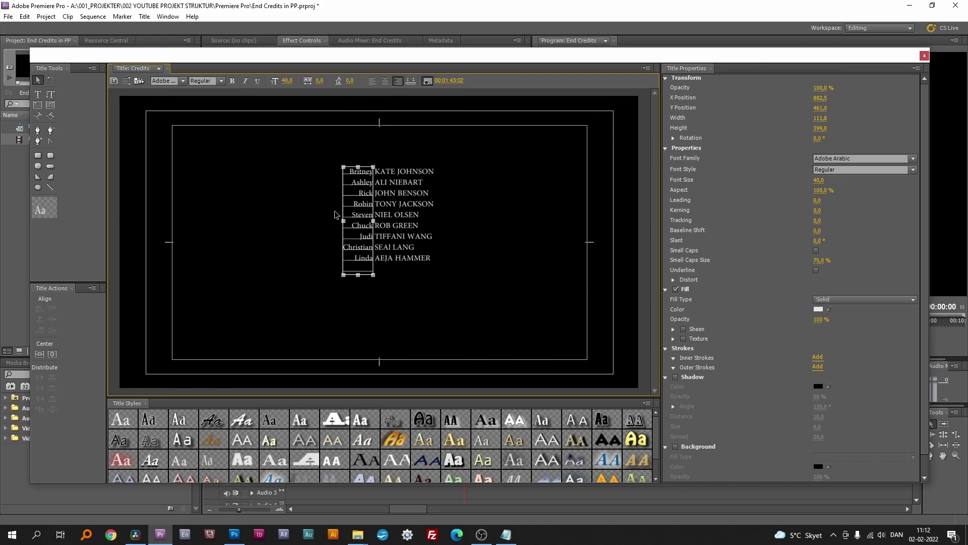
{"action": "left_click", "coordinate": [518, 320]}
{"action": "left_click", "coordinate": [415, 252]}
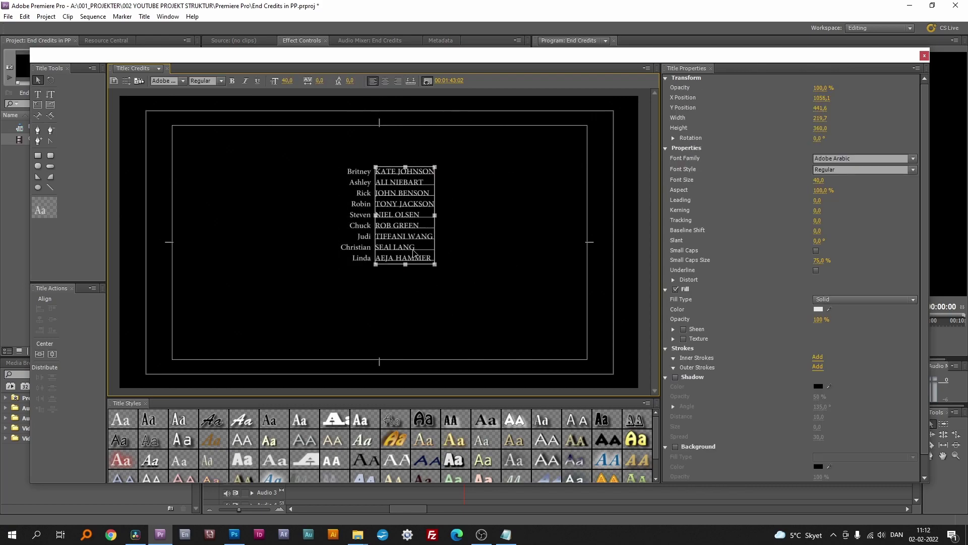
{"action": "left_click", "coordinate": [474, 309]}
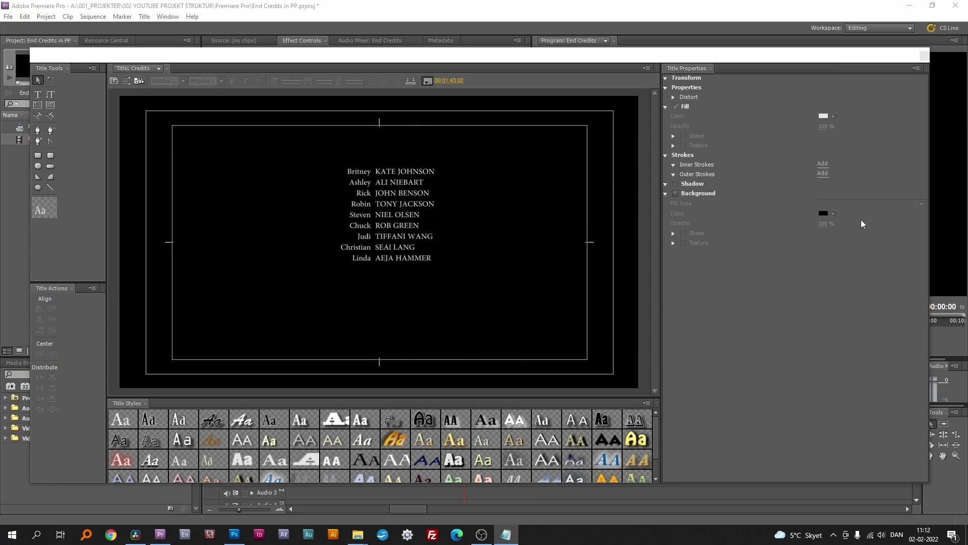
Step: Add a pasted Cast heading just above the name columns
{"action": "left_click", "coordinate": [39, 98]}
{"action": "left_click", "coordinate": [374, 134]}
{"action": "type", "text": "Cast (In Order Of Appearance)"}
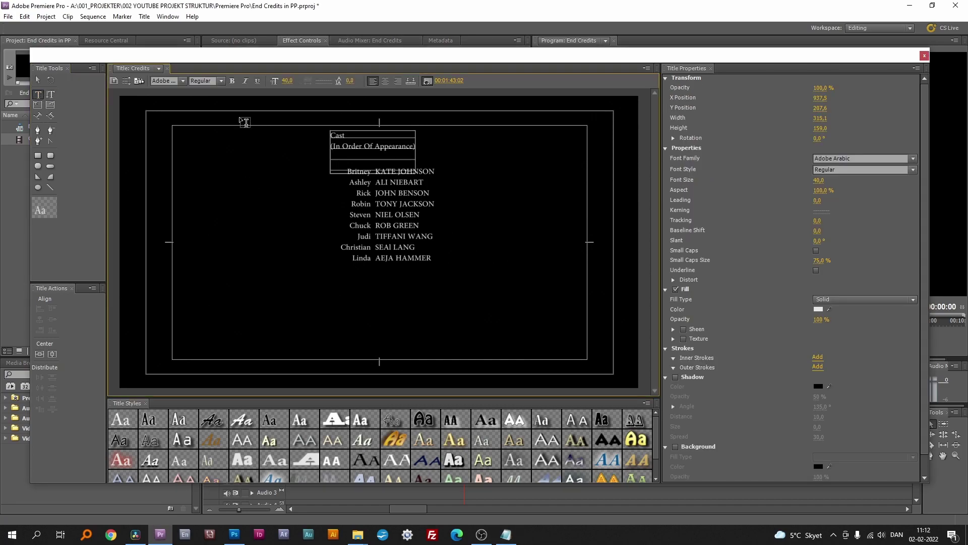
{"action": "left_click", "coordinate": [38, 80]}
{"action": "left_click_drag", "start_coordinate": [389, 151], "coordinate": [389, 159]}
Step: Colour the first-name (role) column a muted blue-grey
{"action": "left_click", "coordinate": [355, 222]}
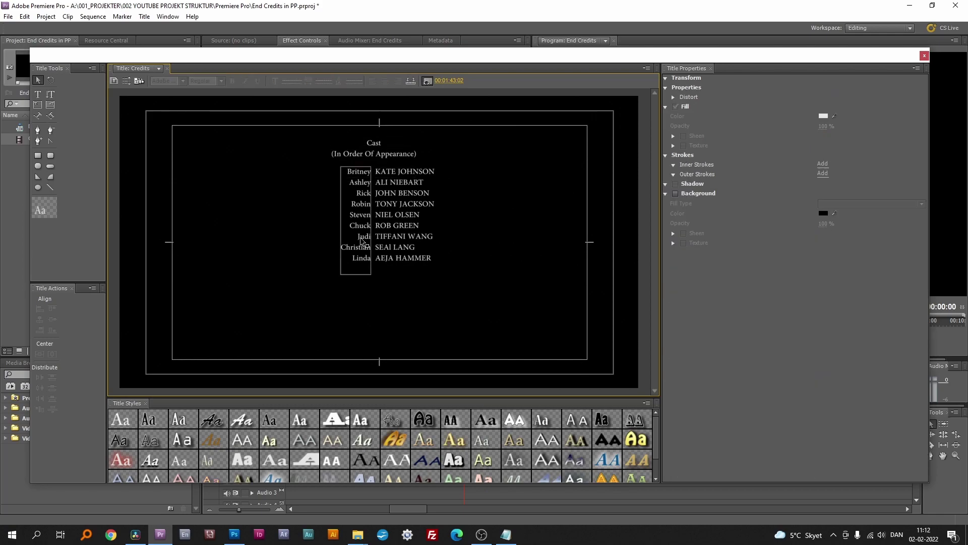
{"action": "left_click", "coordinate": [818, 309]}
{"action": "left_click", "coordinate": [514, 294]}
{"action": "left_click", "coordinate": [473, 285]}
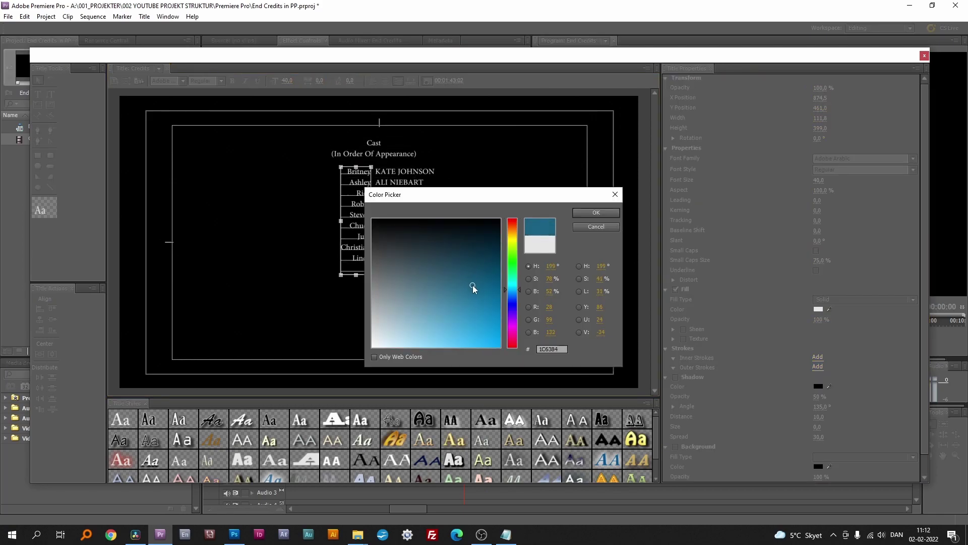
{"action": "left_click", "coordinate": [611, 213]}
Step: Place the Credits title on Video 1, lengthen it, play it back, then return to Resolve
{"action": "left_click", "coordinate": [925, 56]}
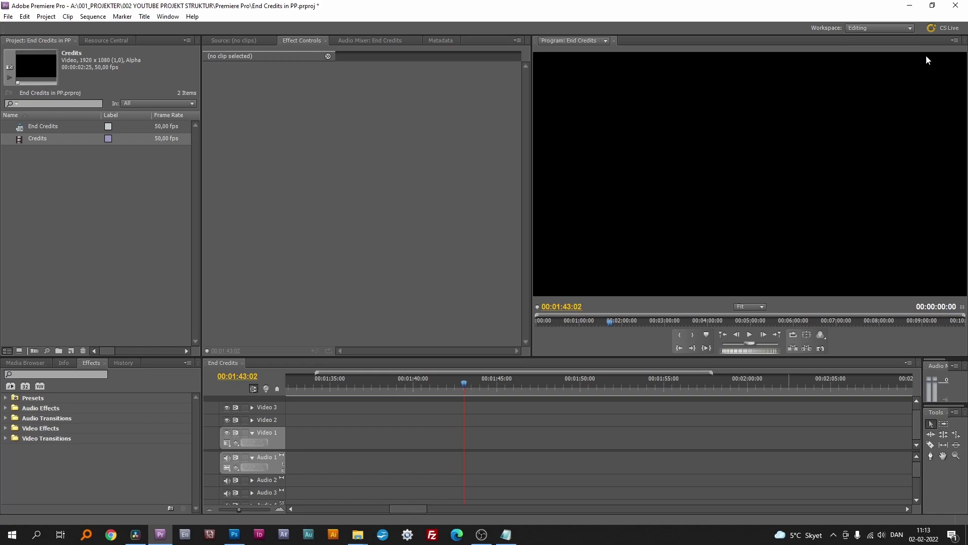
{"action": "left_click_drag", "start_coordinate": [18, 140], "coordinate": [666, 457]}
{"action": "mouse_move", "coordinate": [453, 386]}
{"action": "left_mouse_down"}
{"action": "mouse_move", "coordinate": [378, 386]}
{"action": "mouse_move", "coordinate": [469, 386]}
{"action": "left_mouse_up"}
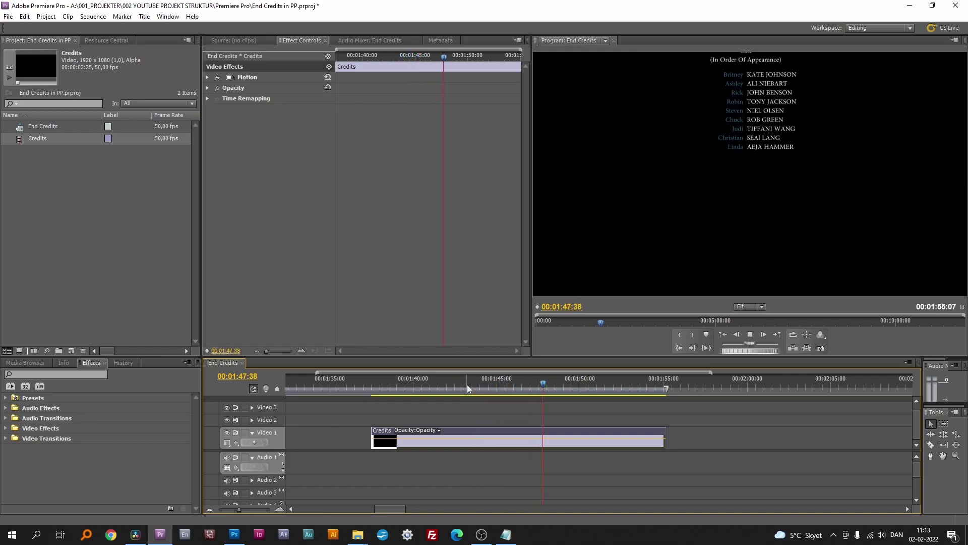
{"action": "key", "text": "space"}
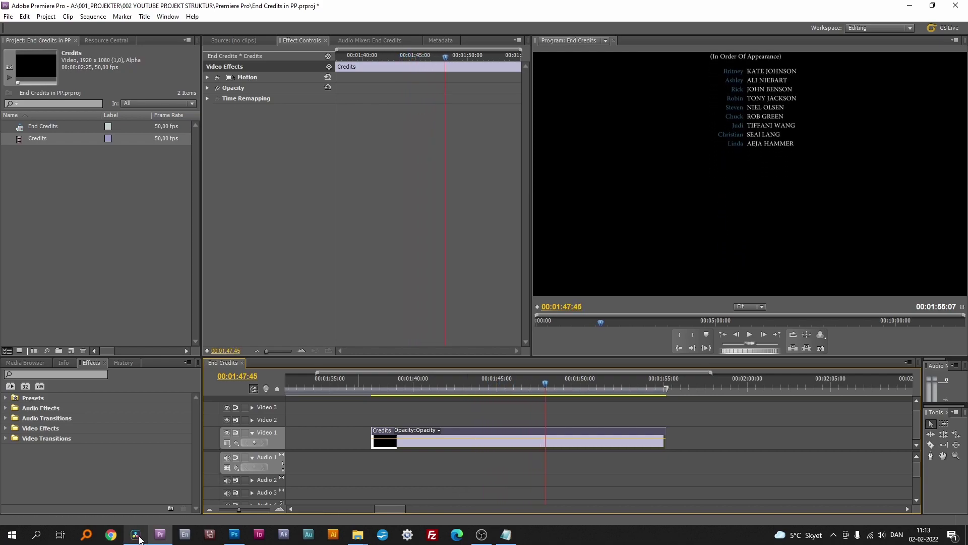
{"action": "left_click", "coordinate": [135, 534]}
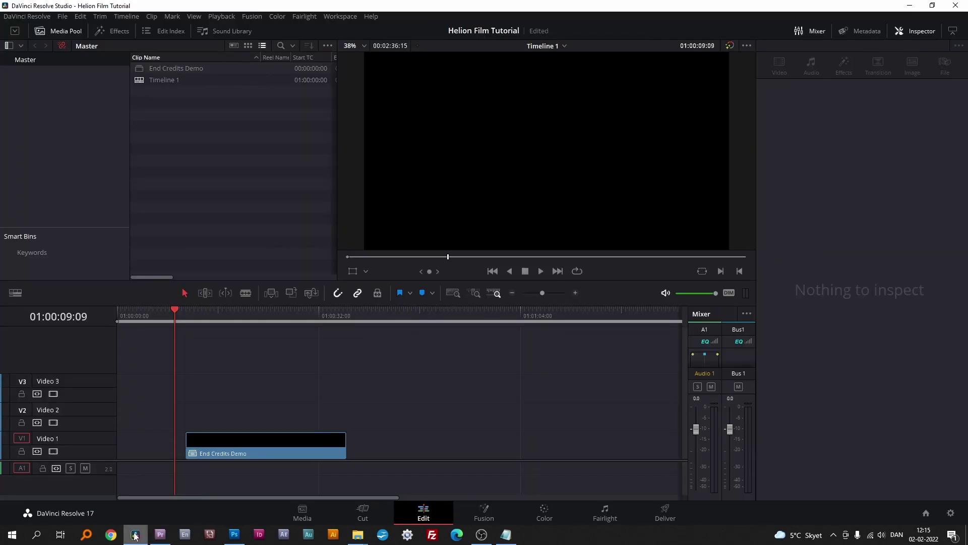
Step: Create a new empty timeline, Timeline 2, from the File menu
{"action": "left_click", "coordinate": [62, 17]}
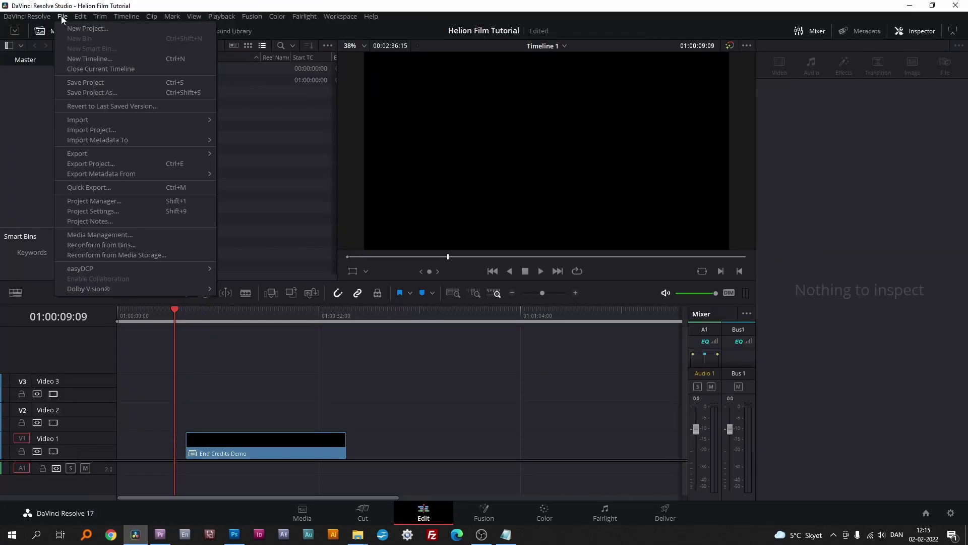
{"action": "left_click", "coordinate": [100, 57]}
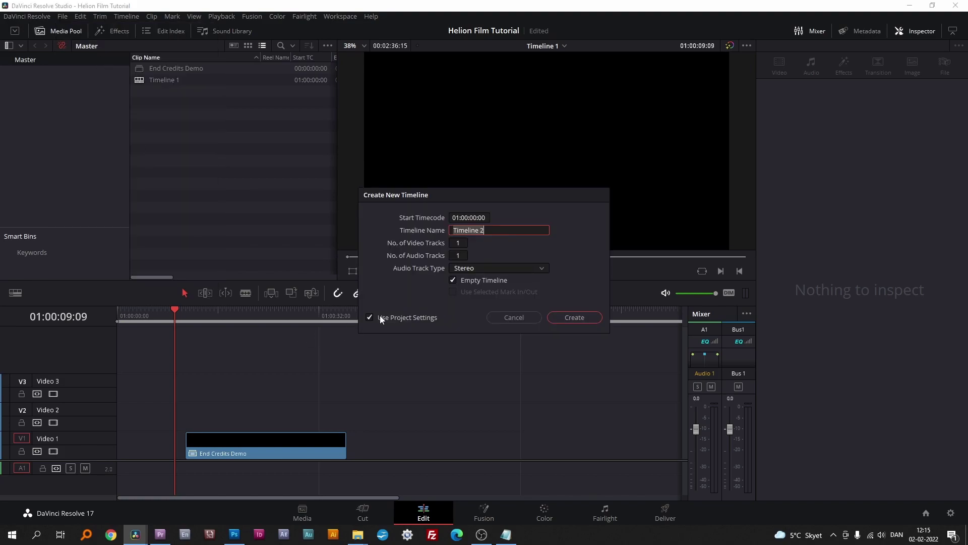
{"action": "left_click", "coordinate": [574, 318]}
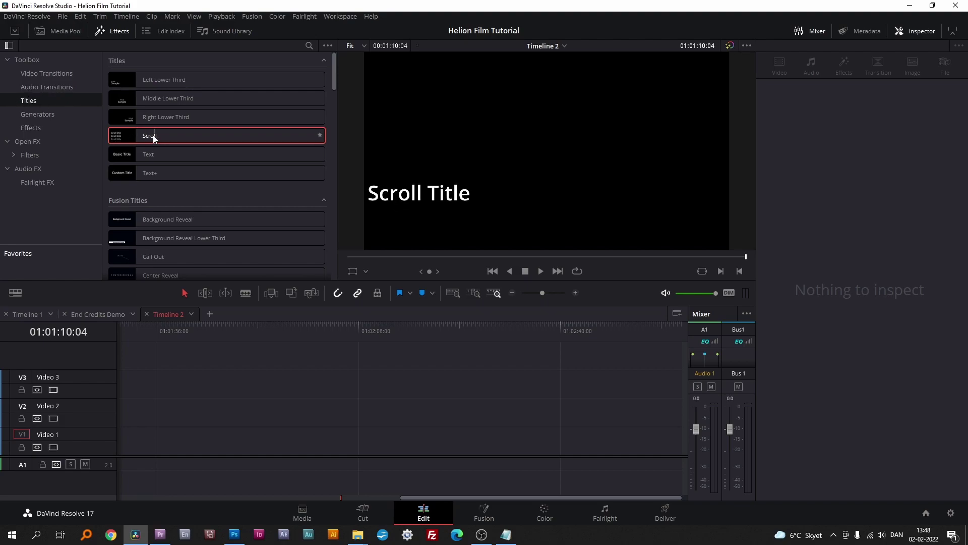
Step: Add a Scroll title to Video 1, preview it, and select the clip
{"action": "left_click_drag", "start_coordinate": [152, 135], "coordinate": [583, 442]}
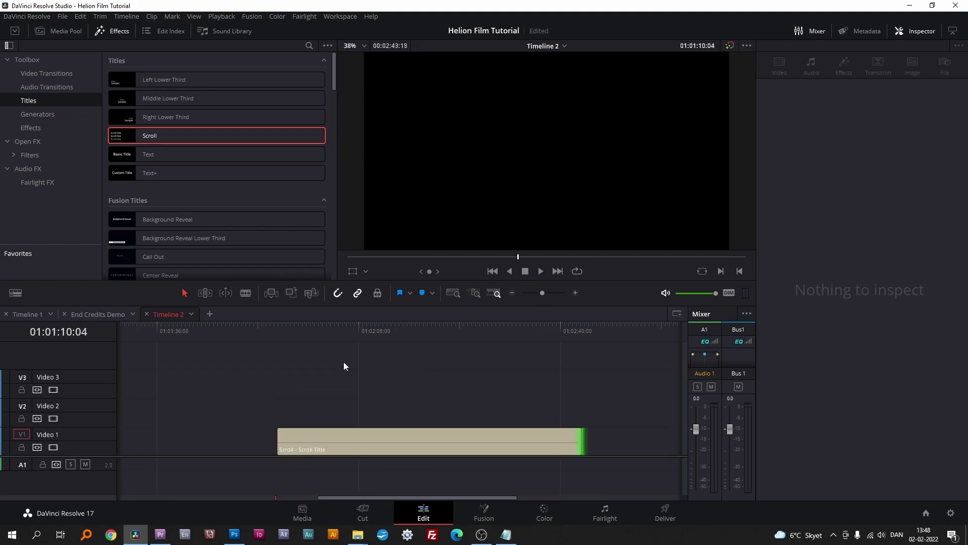
{"action": "left_click_drag", "start_coordinate": [285, 327], "coordinate": [365, 337]}
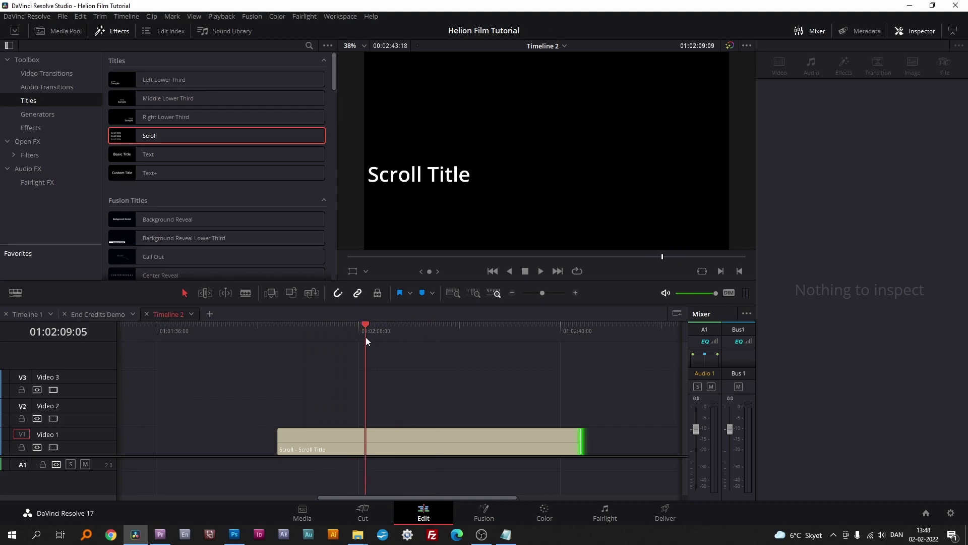
{"action": "left_click", "coordinate": [402, 452]}
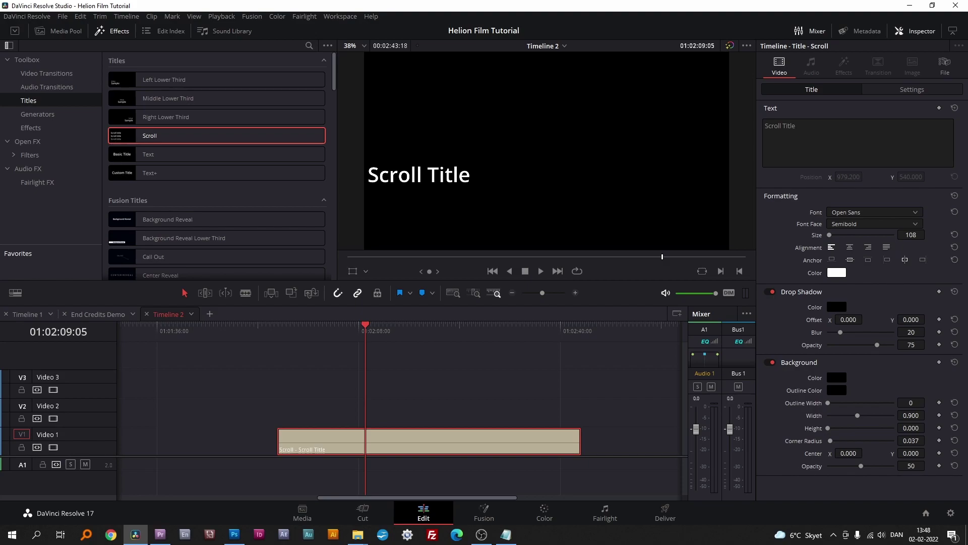
Step: Replace the Scroll Title text with the pasted first names, save, and set Position X to 261
{"action": "key", "text": "alt+Tab"}
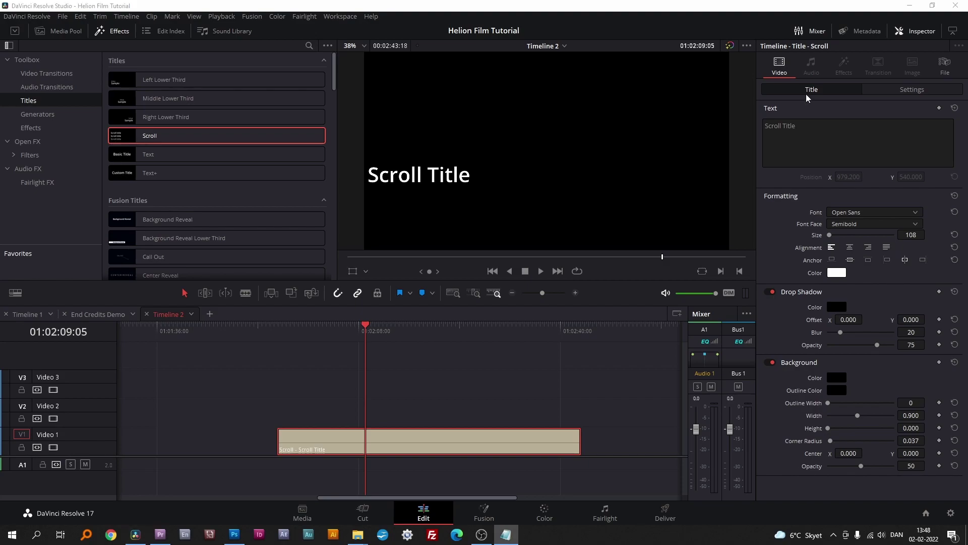
{"action": "left_click", "coordinate": [799, 123]}
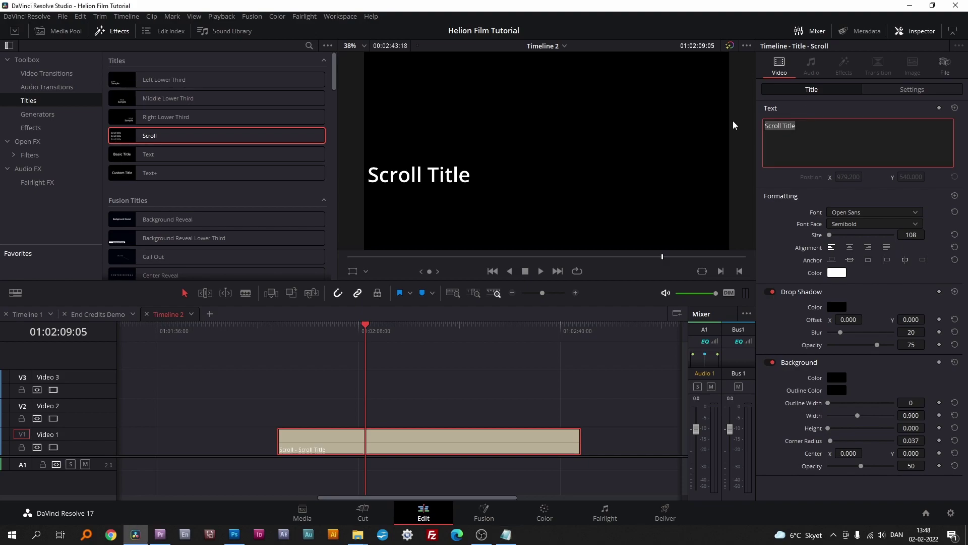
{"action": "type", "text": "Britney Ashley Rick Robin Steven Chuck Judi Christian Linda"}
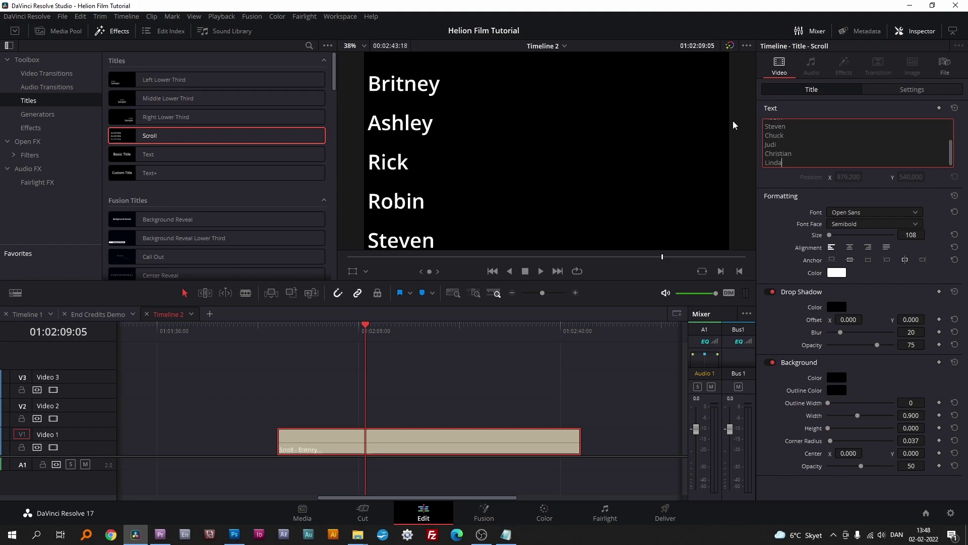
{"action": "key", "text": "ctrl+s"}
{"action": "left_click", "coordinate": [909, 90]}
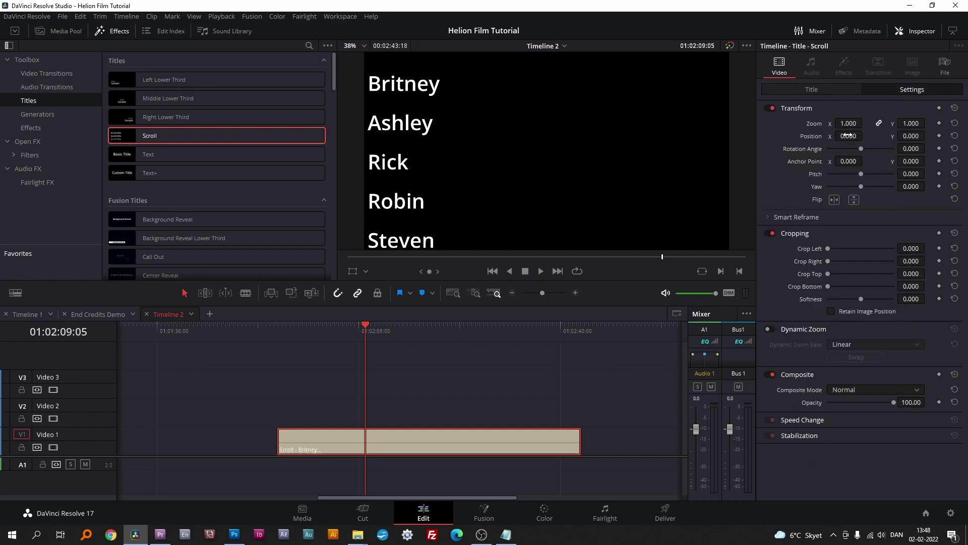
{"action": "left_click_drag", "start_coordinate": [848, 135], "coordinate": [930, 136]}
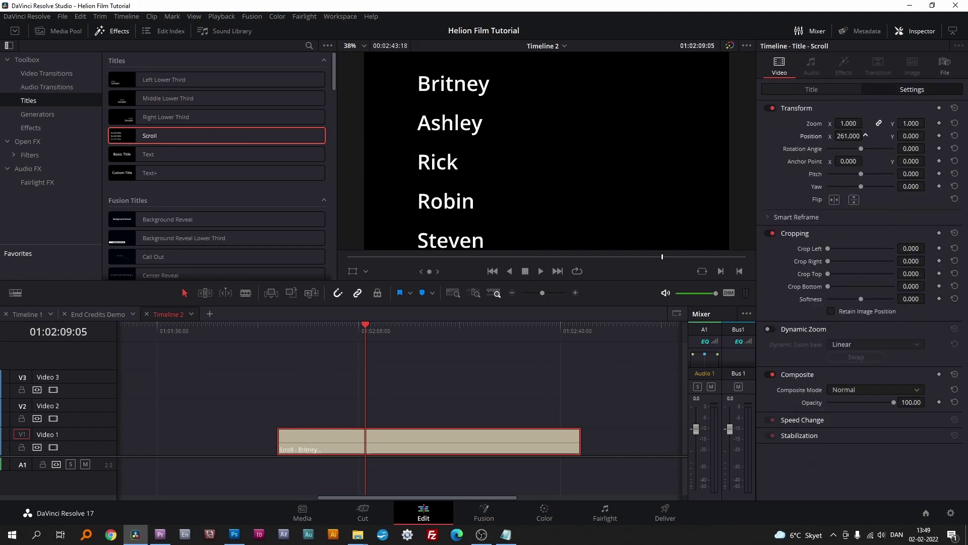
Step: Paste the uppercase names on a new line below Linda in the title text
{"action": "left_click", "coordinate": [833, 89]}
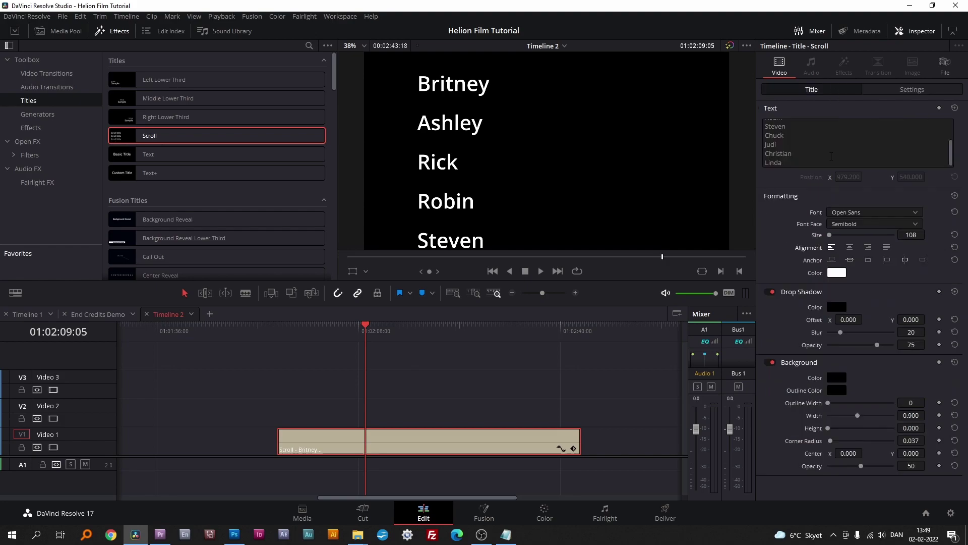
{"action": "left_click", "coordinate": [948, 163]}
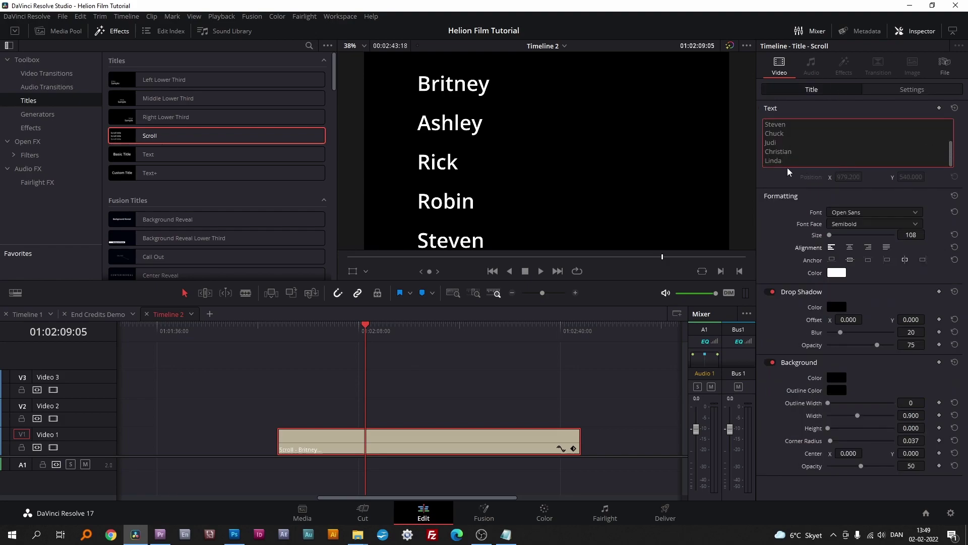
{"action": "key", "text": "Return"}
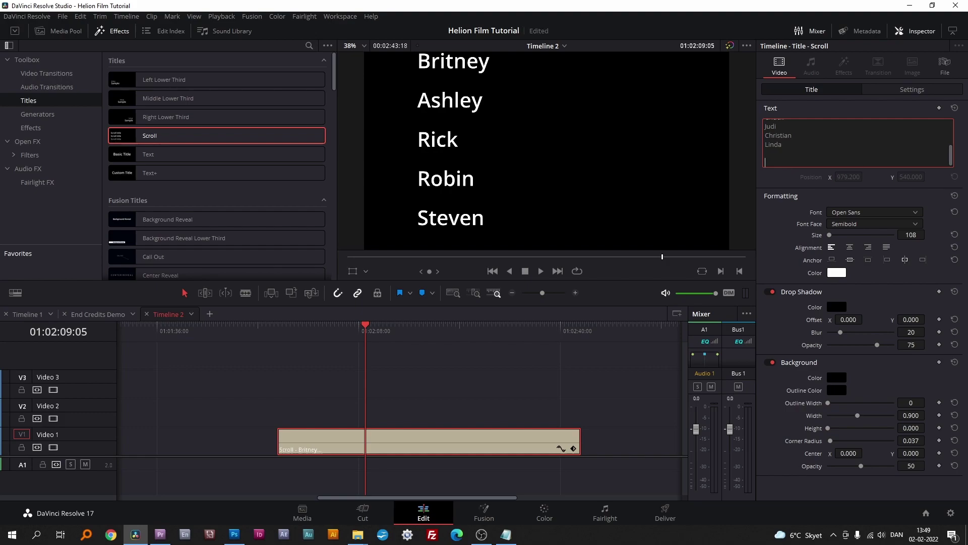
{"action": "key", "text": "F10"}
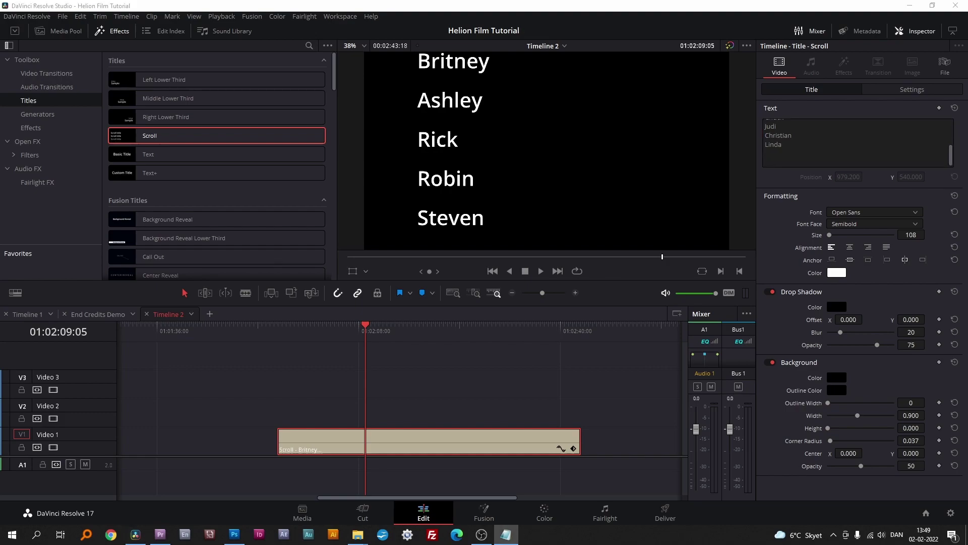
{"action": "left_click", "coordinate": [767, 161]}
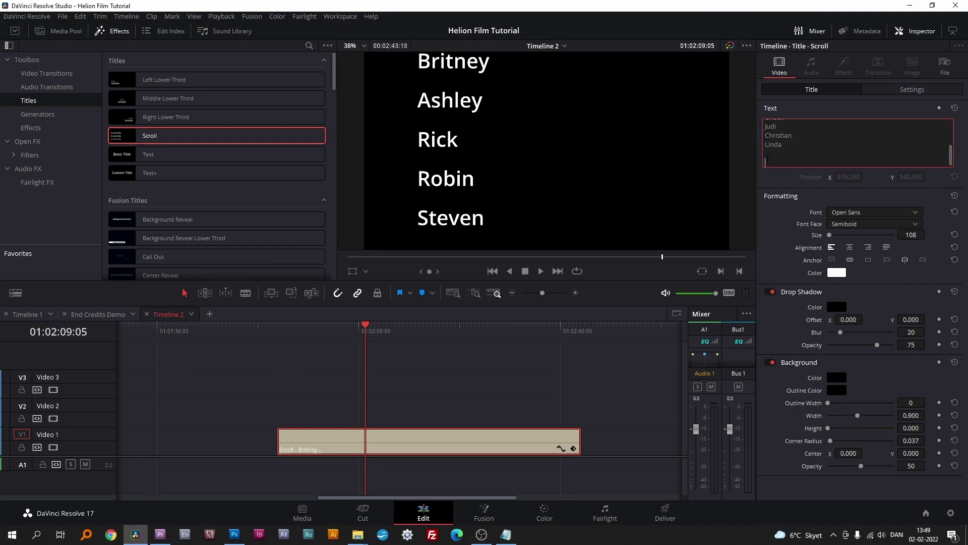
{"action": "key", "text": "ctrl+v"}
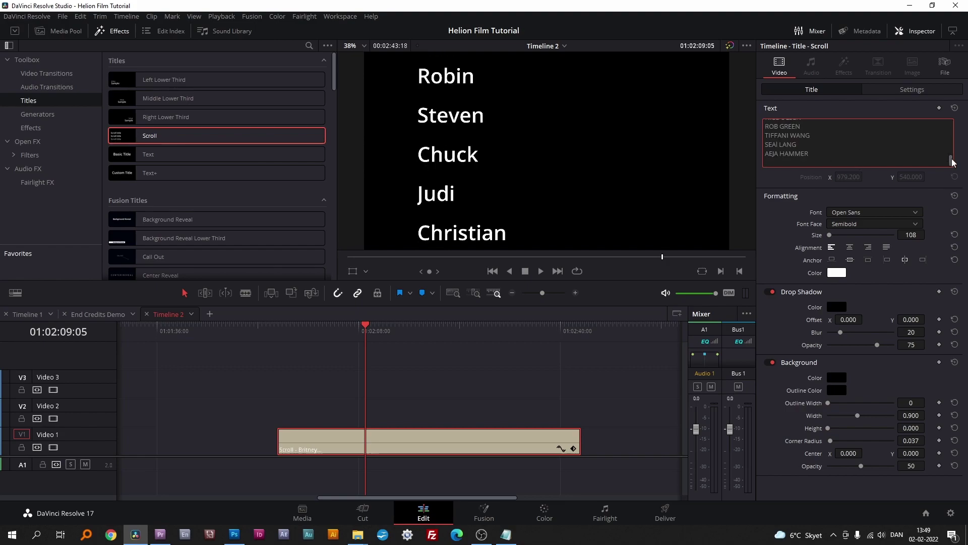
{"action": "left_click_drag", "start_coordinate": [951, 160], "coordinate": [951, 139]}
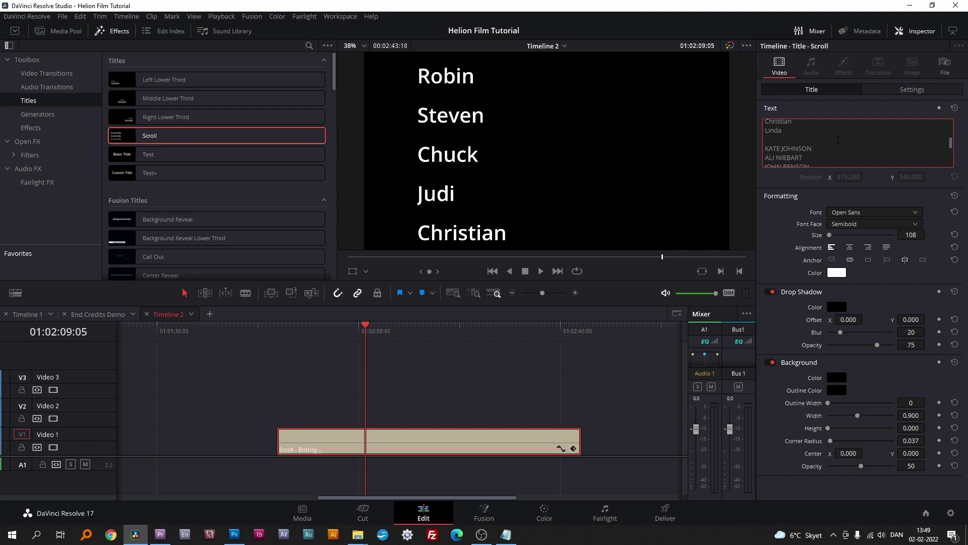
Step: Try scrubbing the text size, then delete the clip and place a fresh Scroll title on Video 1
{"action": "left_click_drag", "start_coordinate": [765, 130], "coordinate": [789, 132]}
{"action": "left_click", "coordinate": [913, 235]}
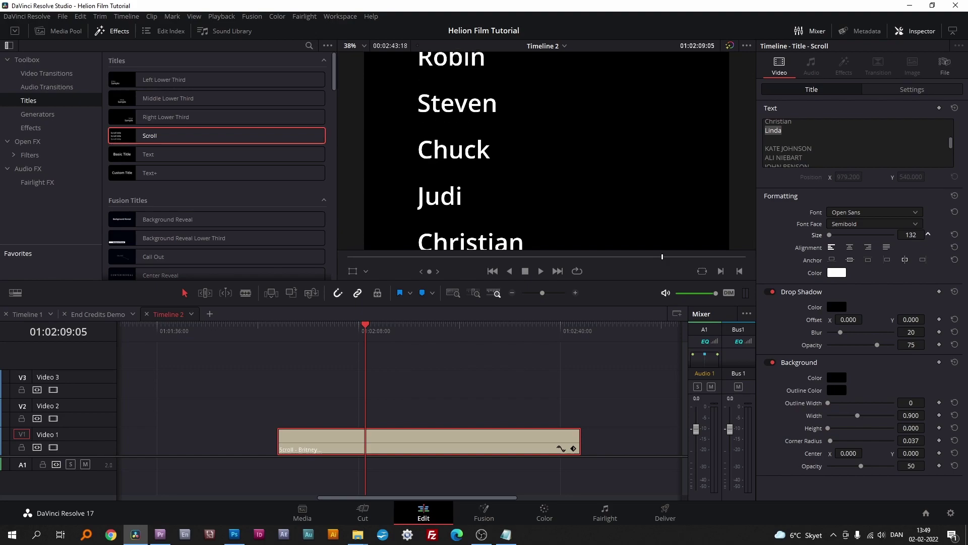
{"action": "scroll", "coordinate": [911, 235], "scroll_direction": "down", "scroll_amount": 5}
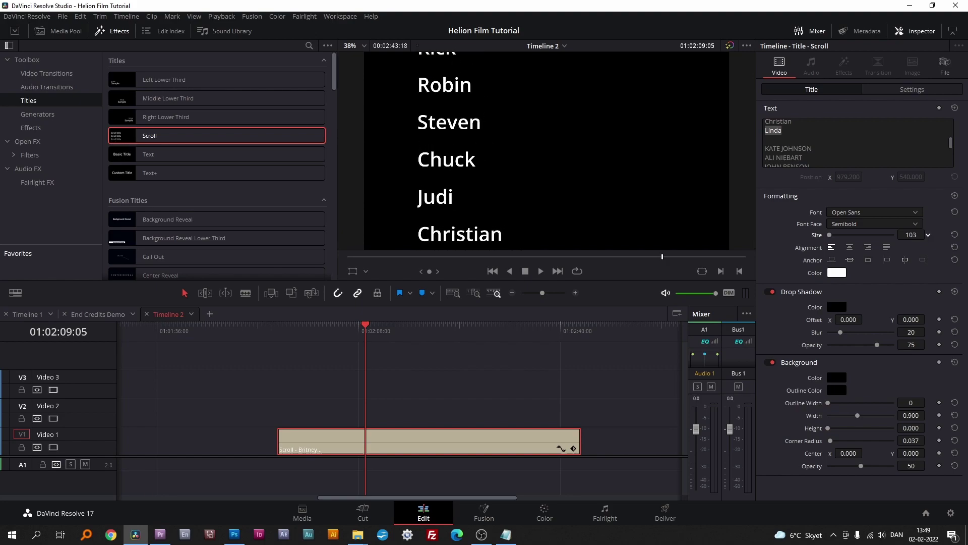
{"action": "scroll", "coordinate": [910, 235], "scroll_direction": "down", "scroll_amount": 20}
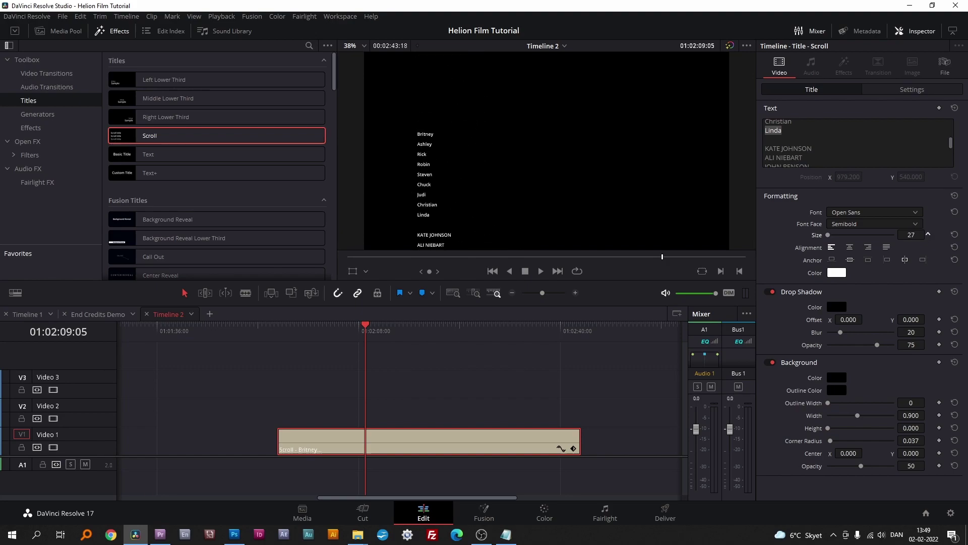
{"action": "scroll", "coordinate": [911, 235], "scroll_direction": "up", "scroll_amount": 12}
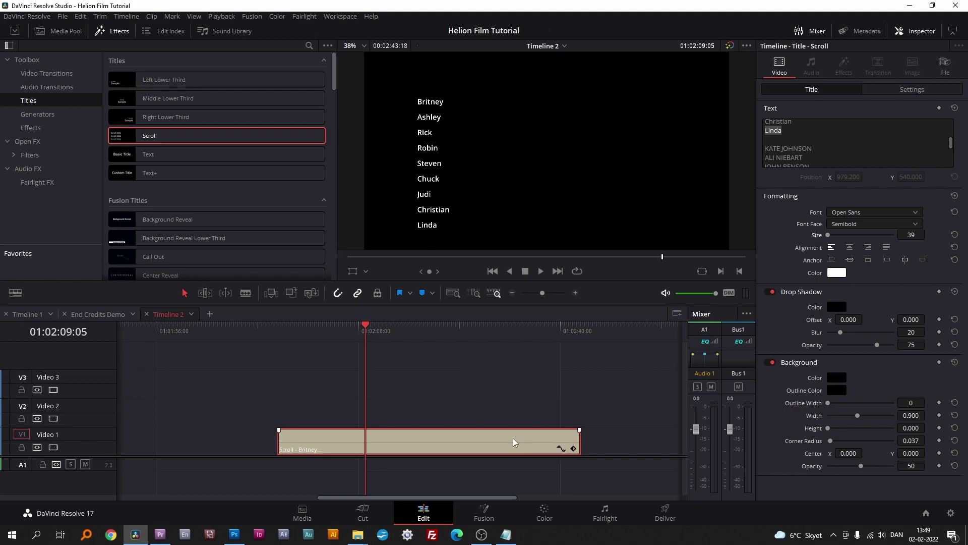
{"action": "key", "text": "Delete"}
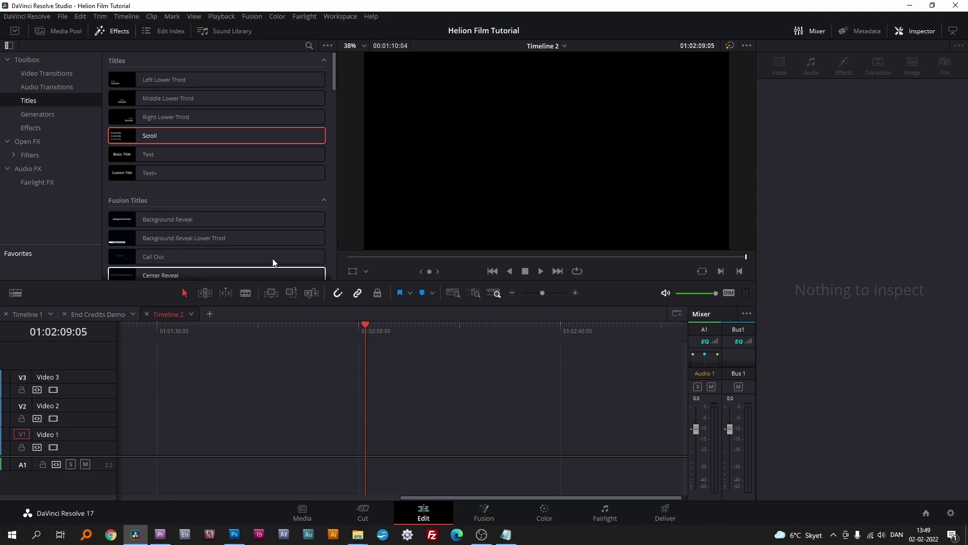
{"action": "left_click_drag", "start_coordinate": [148, 135], "coordinate": [560, 395]}
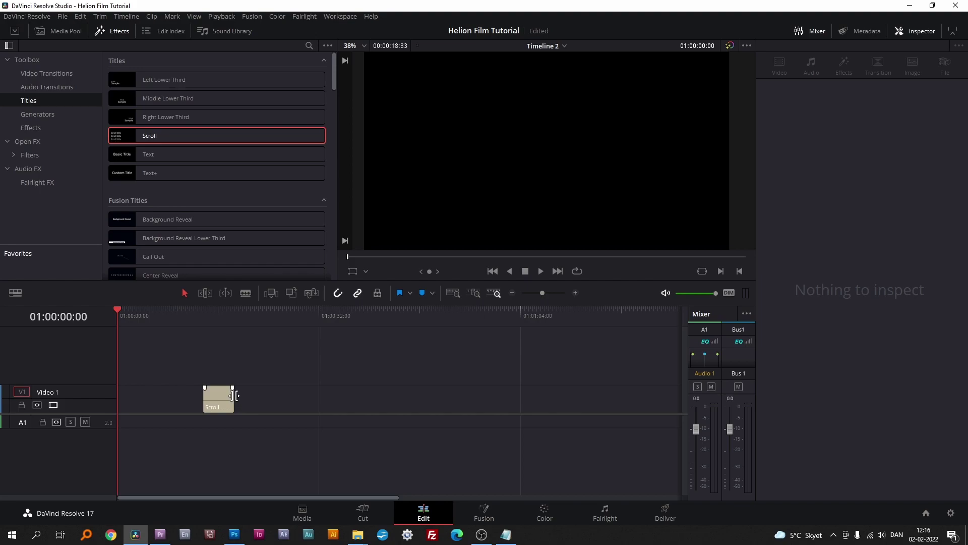
Step: Select the new Scroll clip and replace its text with a row of 20 asterisks
{"action": "left_click", "coordinate": [316, 312]}
{"action": "left_click", "coordinate": [299, 316]}
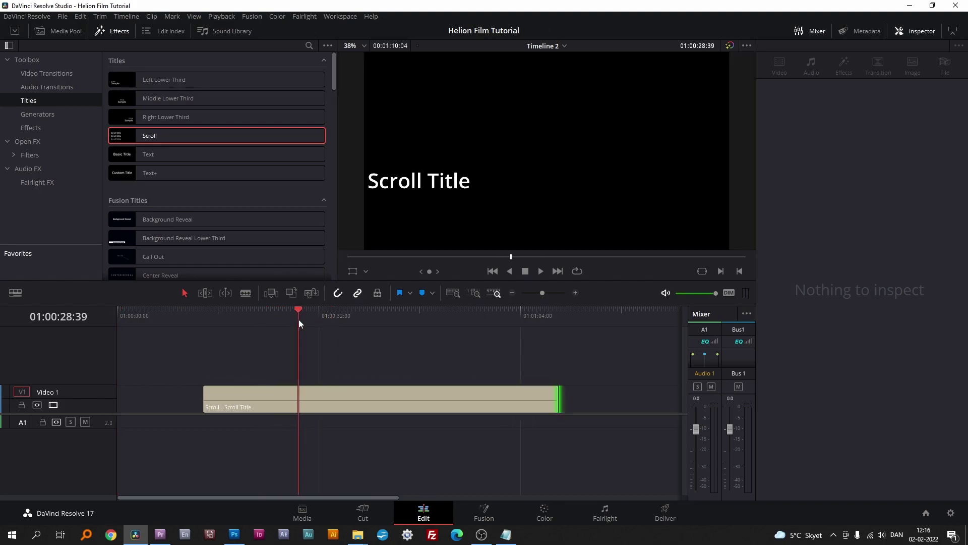
{"action": "left_click", "coordinate": [245, 397]}
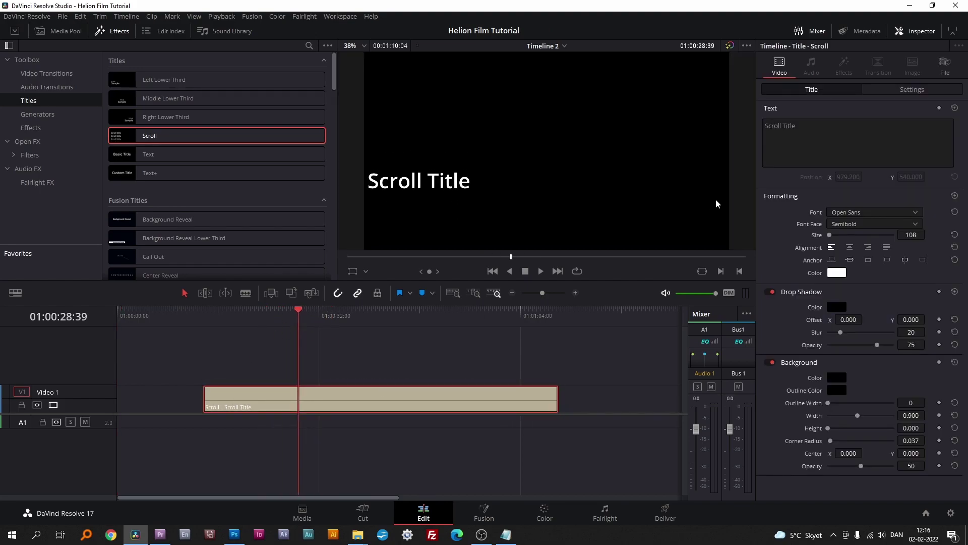
{"action": "left_click_drag", "start_coordinate": [792, 134], "coordinate": [734, 124]}
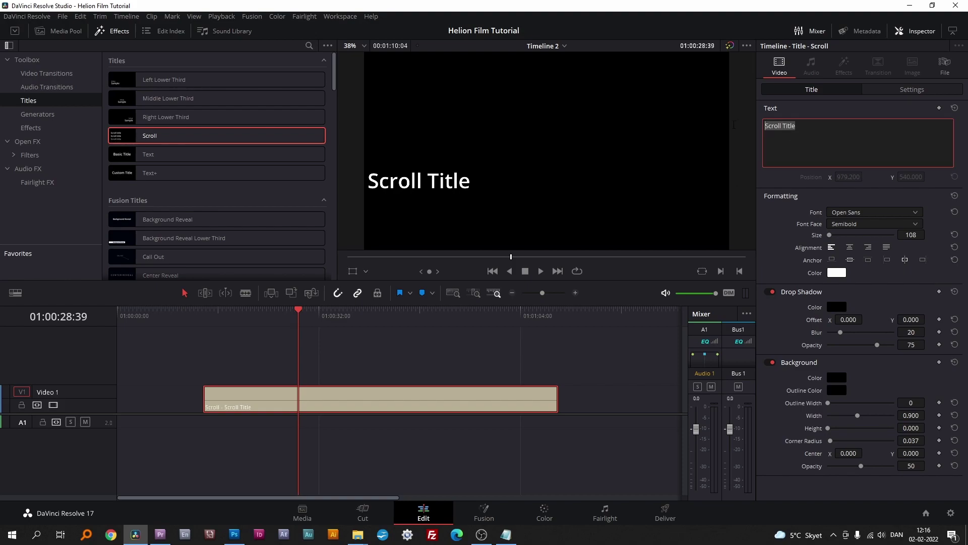
{"action": "type", "text": "********************"}
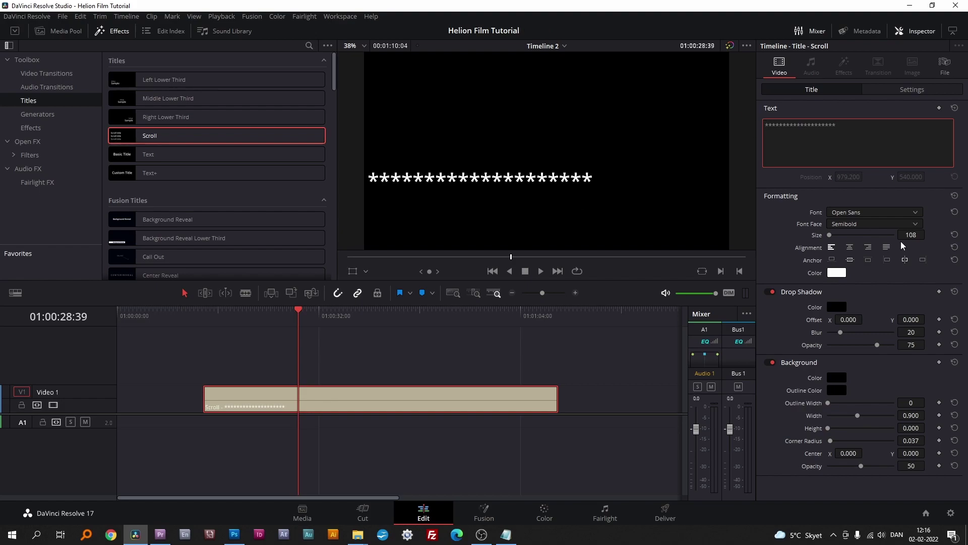
Step: Insert several blank lines above the asterisks and save the project
{"action": "key", "text": "Return"}
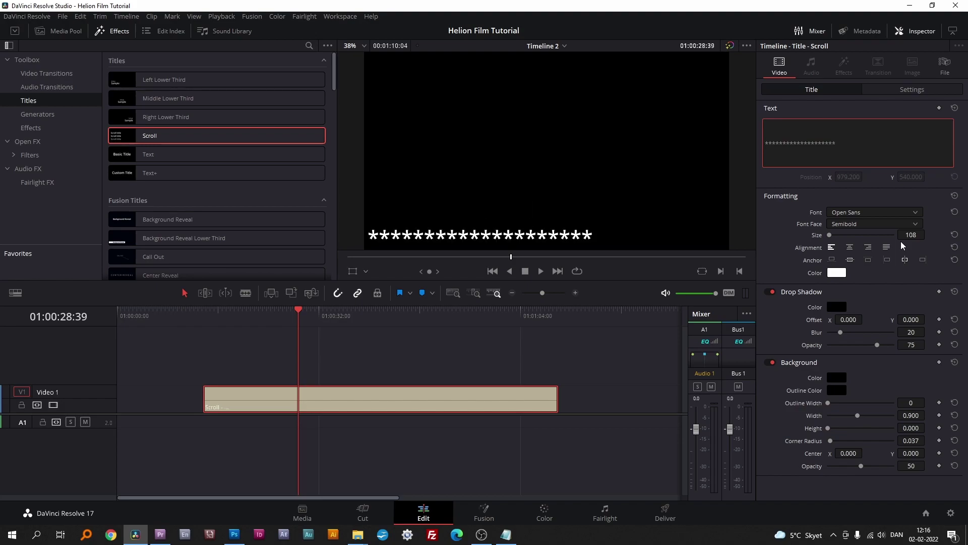
{"action": "left_click", "coordinate": [770, 123]}
{"action": "key", "text": "Return"}
{"action": "key", "text": "Return"}
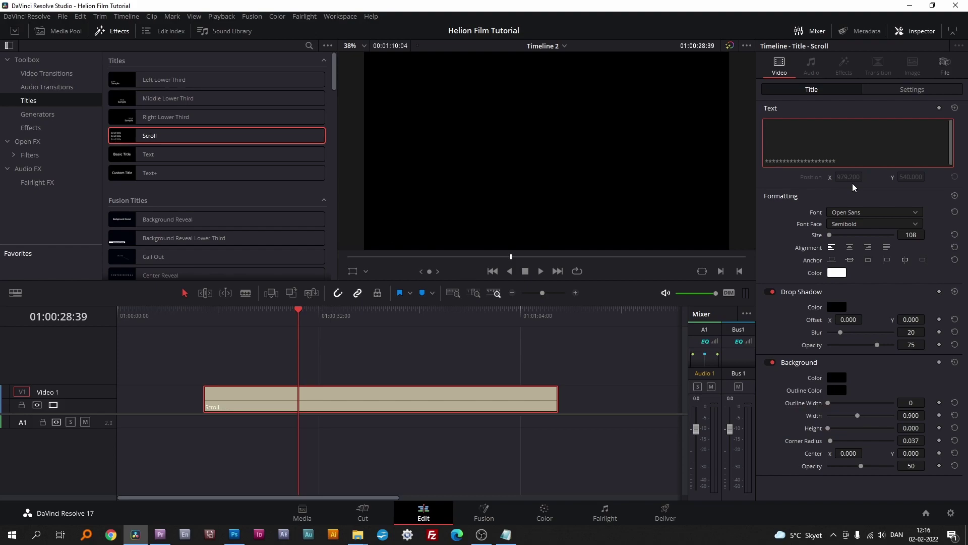
{"action": "key", "text": "Return"}
{"action": "key", "text": "ctrl+s"}
{"action": "key", "text": "alt+Tab"}
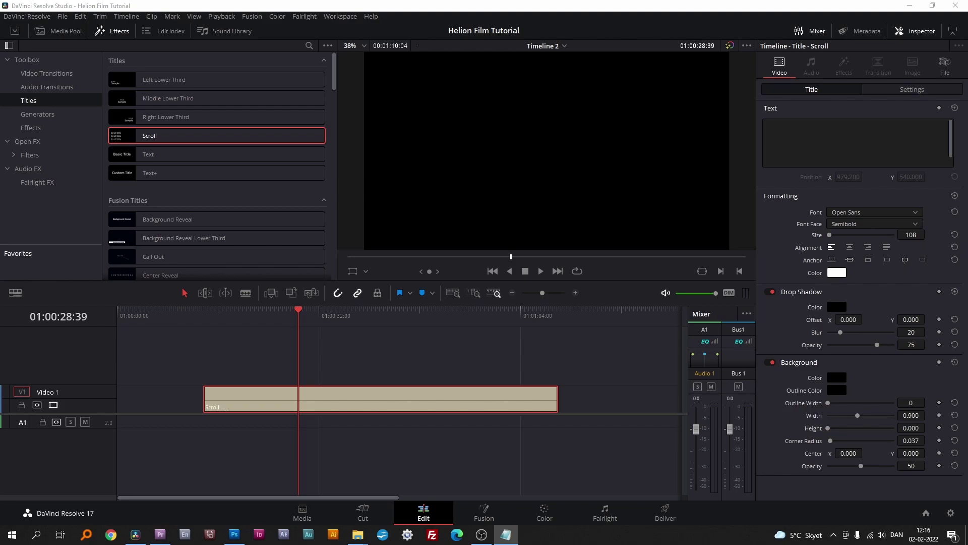
Step: Paste the names into the title and duplicate the clip onto Video 2
{"action": "key", "text": "alt+Tab"}
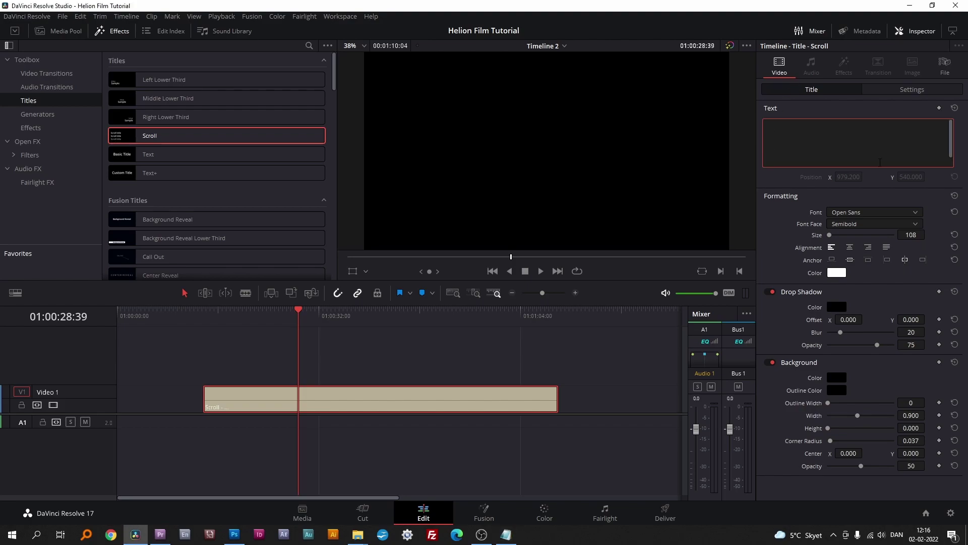
{"action": "key", "text": "ctrl+v"}
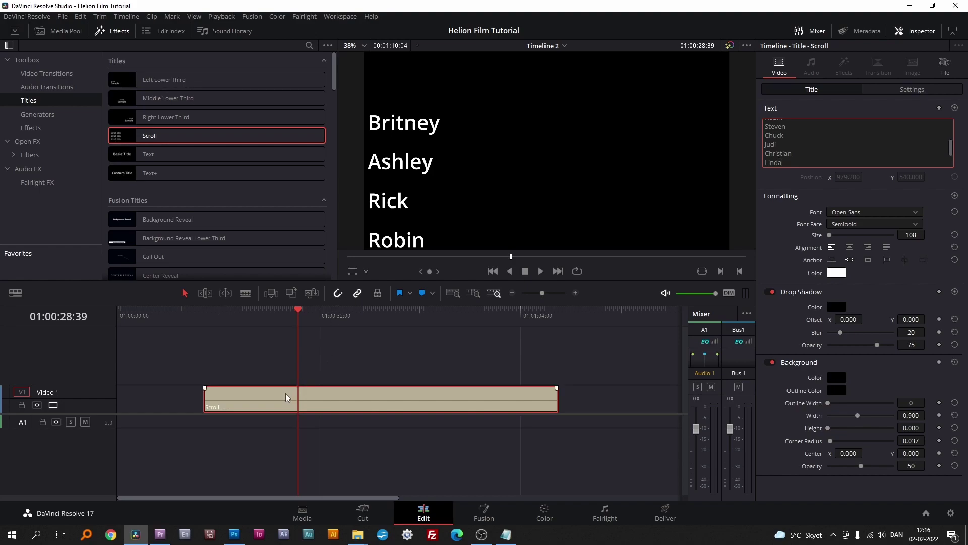
{"action": "left_click_drag", "start_coordinate": [286, 392], "coordinate": [288, 375]}
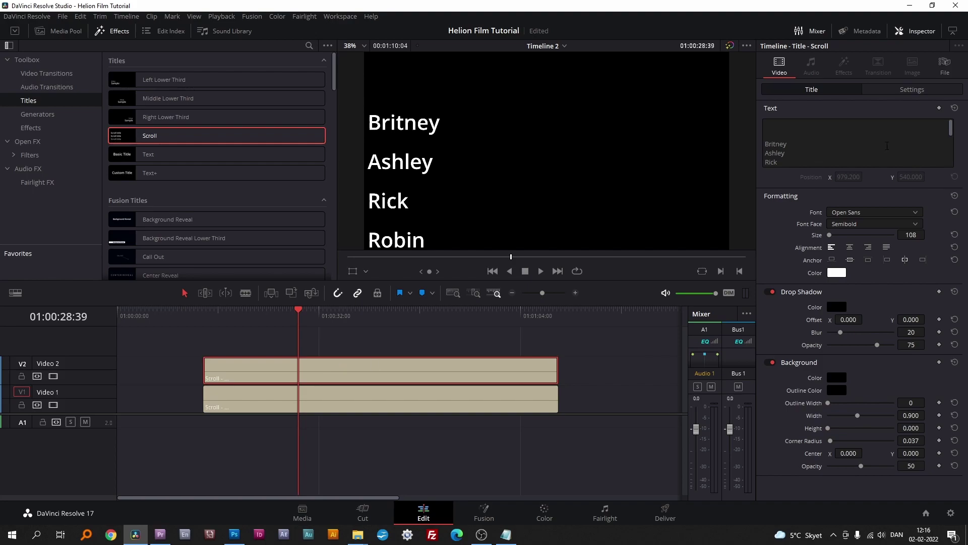
{"action": "left_click_drag", "start_coordinate": [952, 130], "coordinate": [953, 158]}
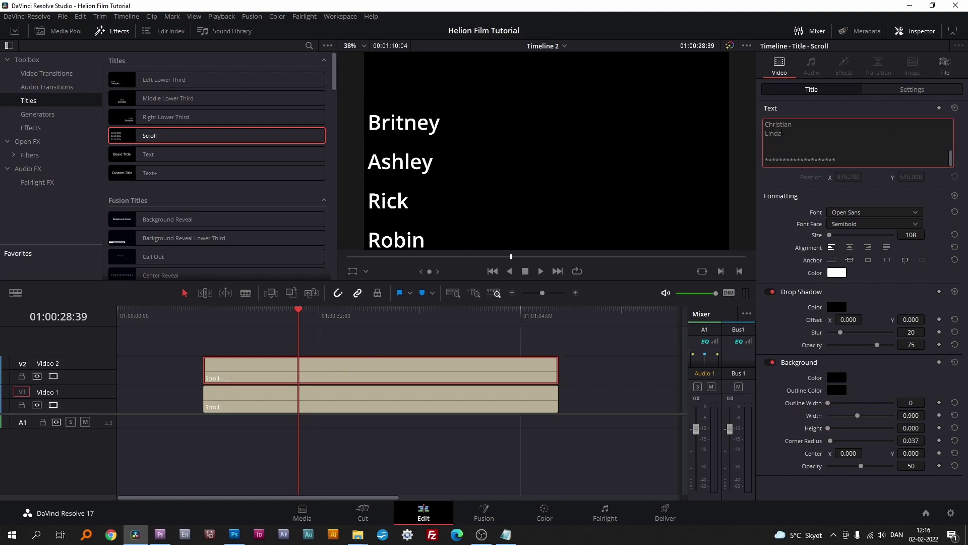
{"action": "left_click_drag", "start_coordinate": [787, 134], "coordinate": [734, 93]}
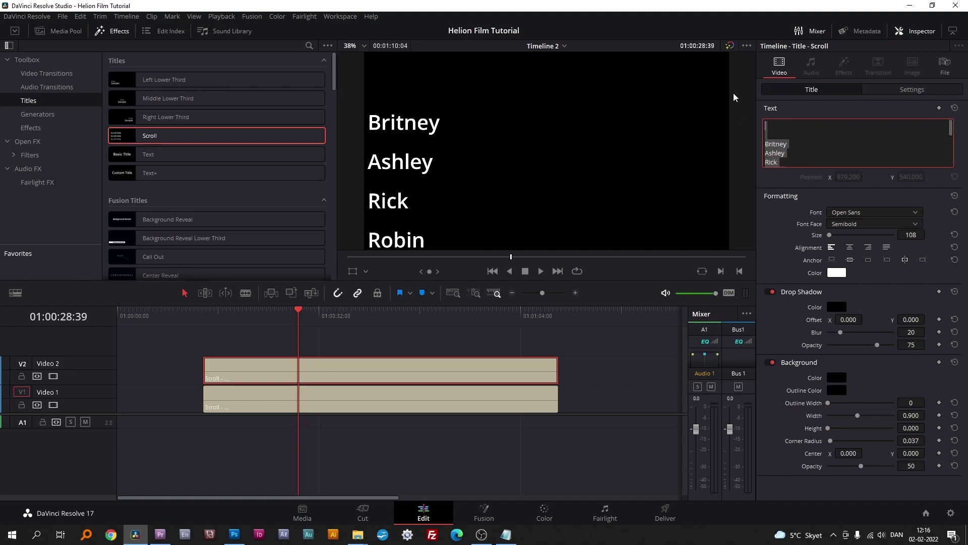
{"action": "key", "text": "BackSpace"}
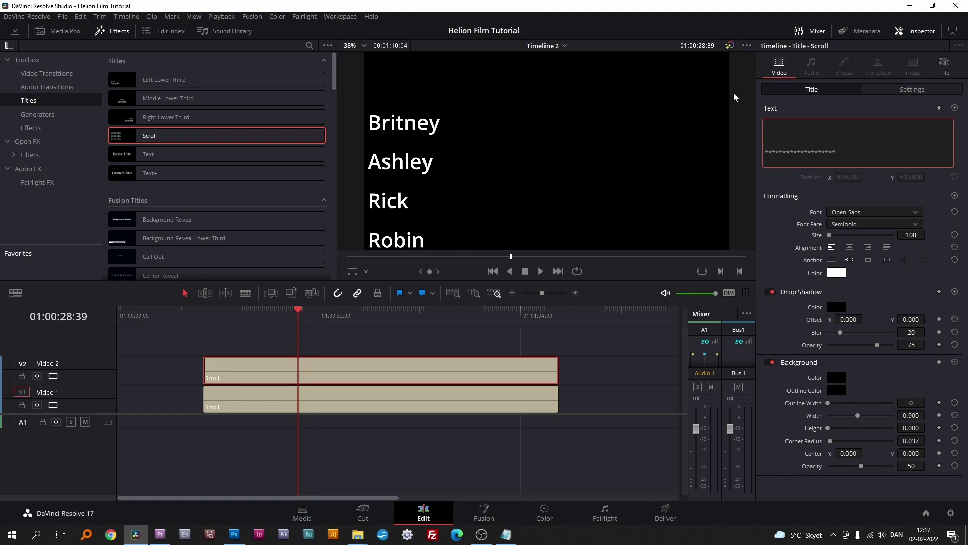
{"action": "key", "text": "Delete"}
{"action": "key", "text": "alt+Tab"}
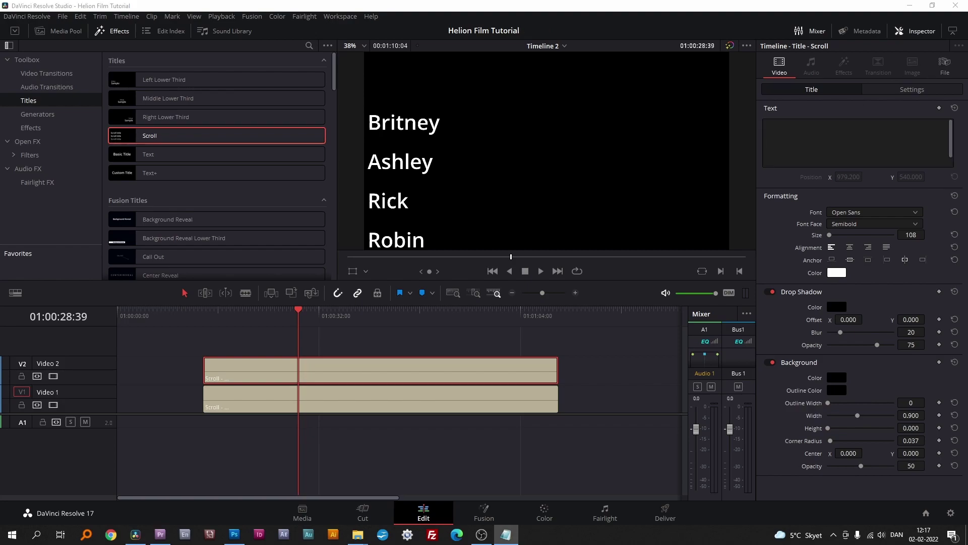
{"action": "left_click", "coordinate": [768, 142]}
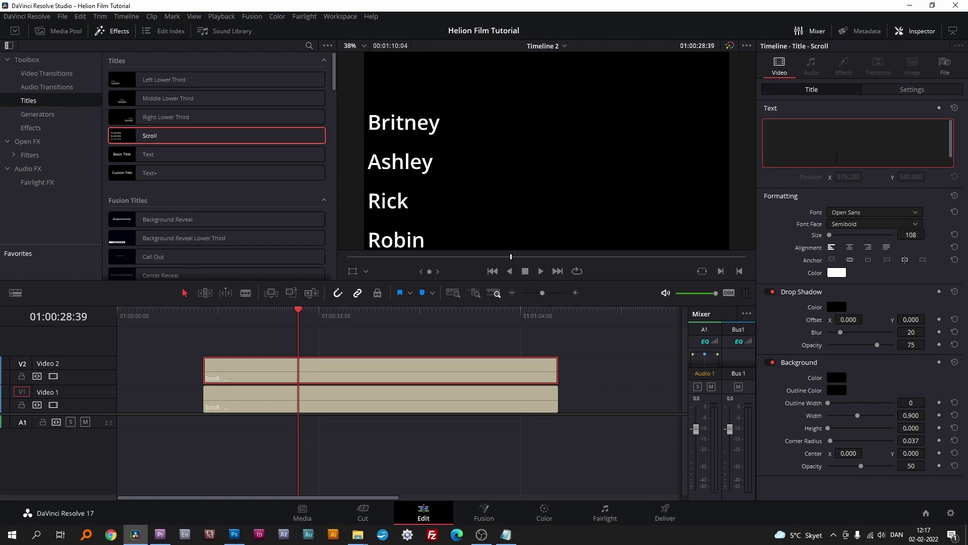
{"action": "key", "text": "ctrl+v"}
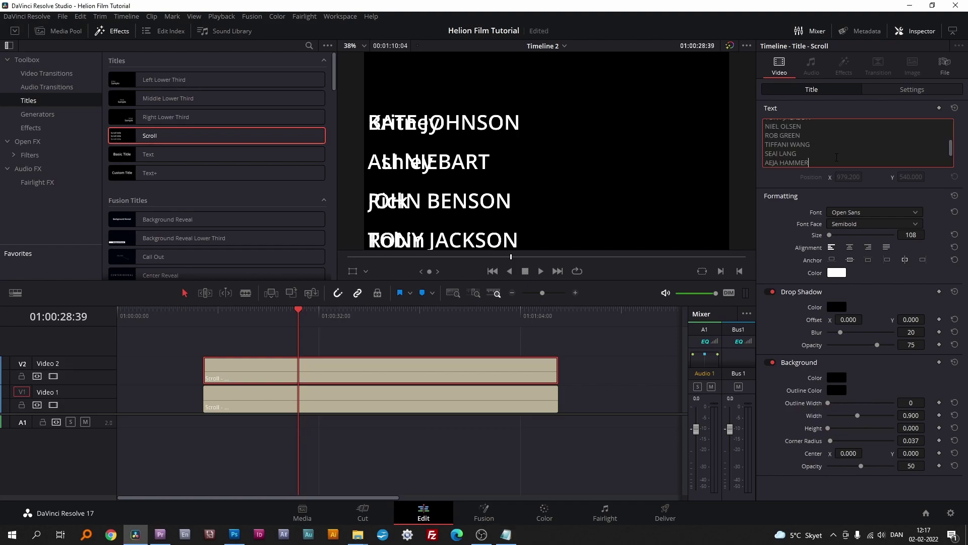
{"action": "key", "text": "ctrl+s"}
Step: With Video 2 hidden, give the role-name title right alignment and a right anchor
{"action": "left_click", "coordinate": [53, 376]}
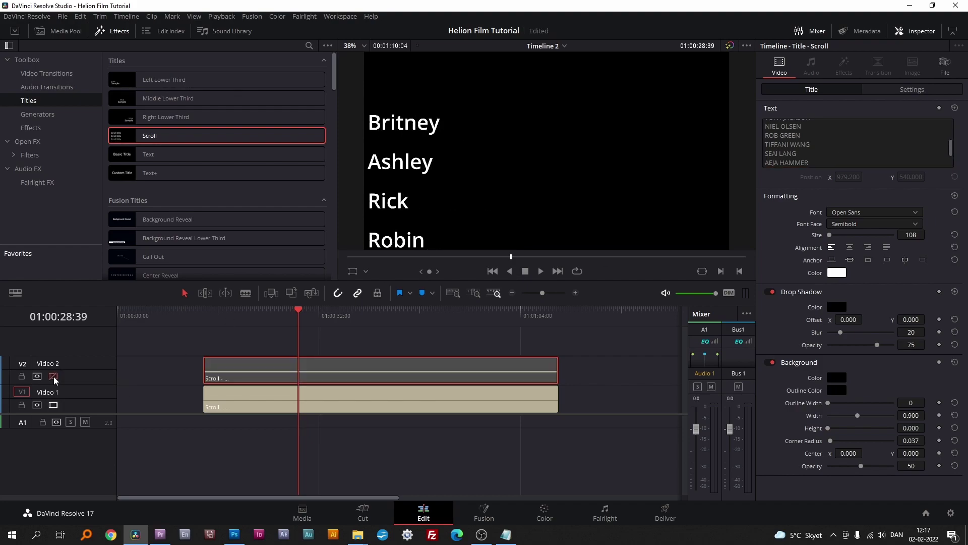
{"action": "left_click", "coordinate": [278, 410]}
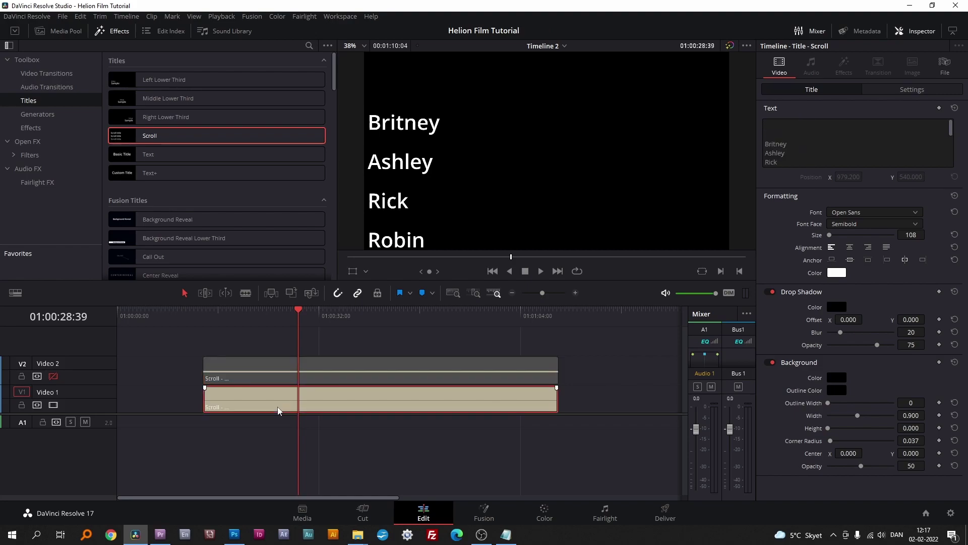
{"action": "left_click", "coordinate": [867, 247]}
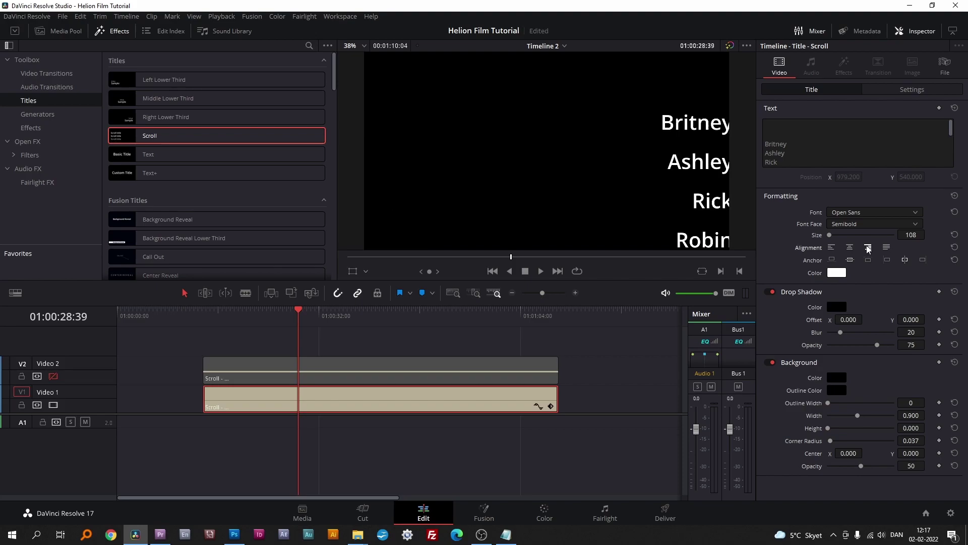
{"action": "left_click", "coordinate": [923, 260]}
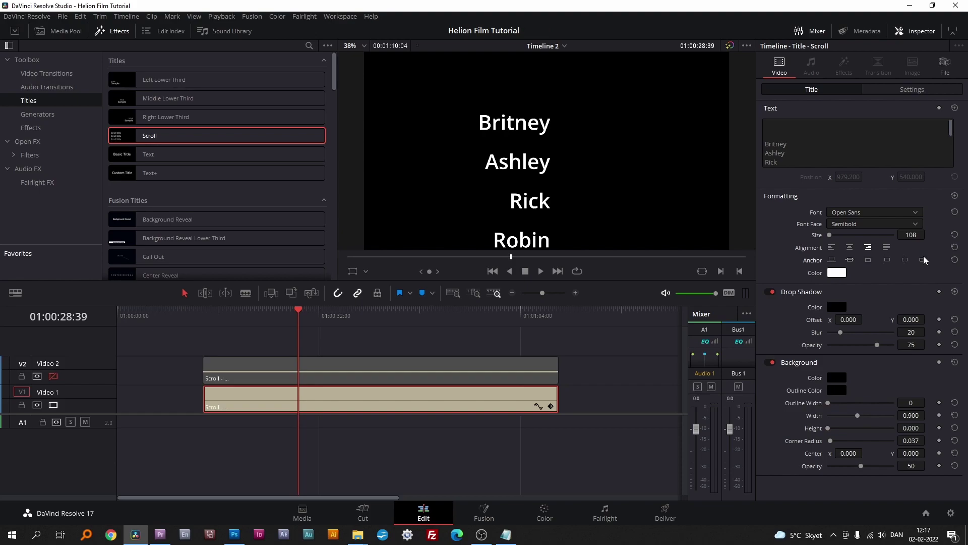
Step: With Video 1 hidden, set the actor-name title's anchor to the fourth option, then re-enable both tracks
{"action": "left_click", "coordinate": [53, 376]}
{"action": "left_click", "coordinate": [52, 405]}
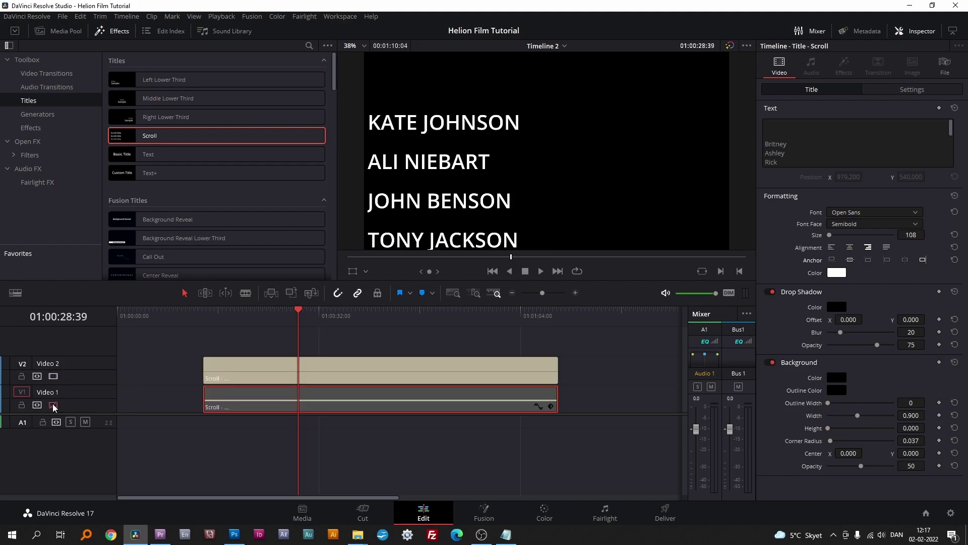
{"action": "left_click", "coordinate": [244, 370]}
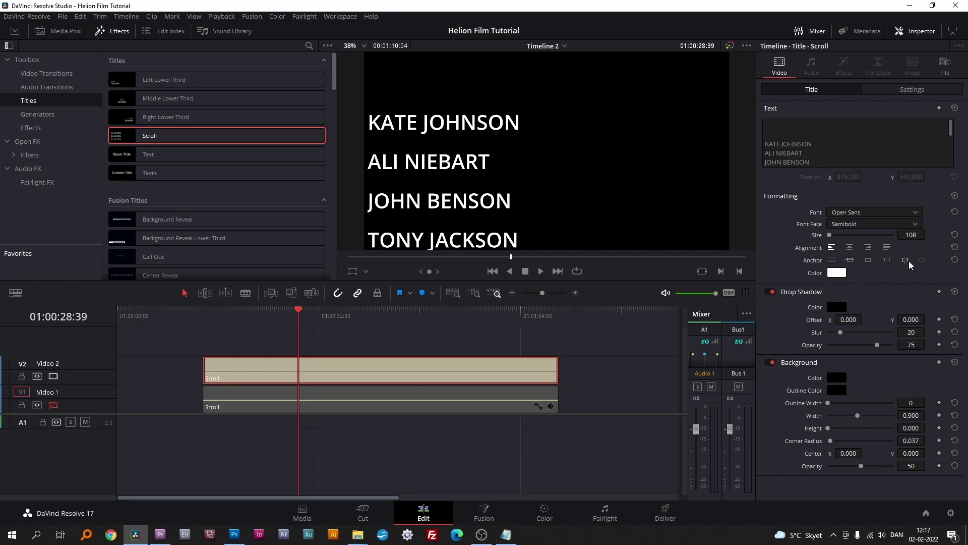
{"action": "left_click", "coordinate": [887, 260]}
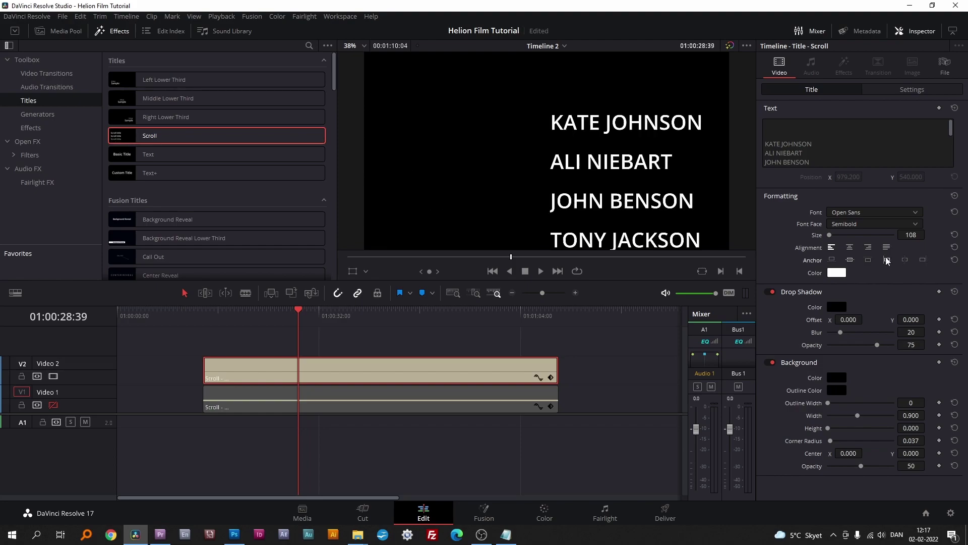
{"action": "left_click", "coordinate": [52, 406]}
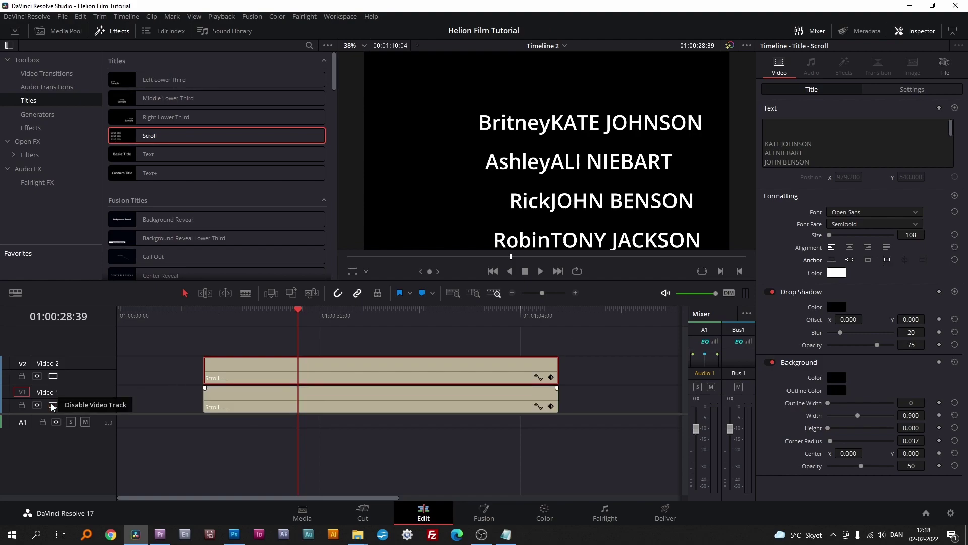
{"action": "left_click", "coordinate": [273, 409]}
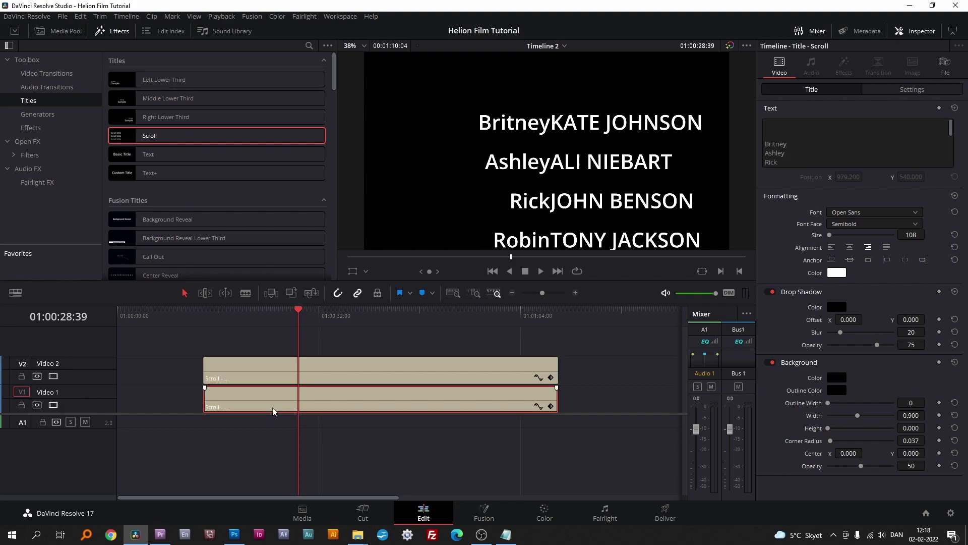
Step: Shift the role names left to Position X -80
{"action": "left_click", "coordinate": [913, 89]}
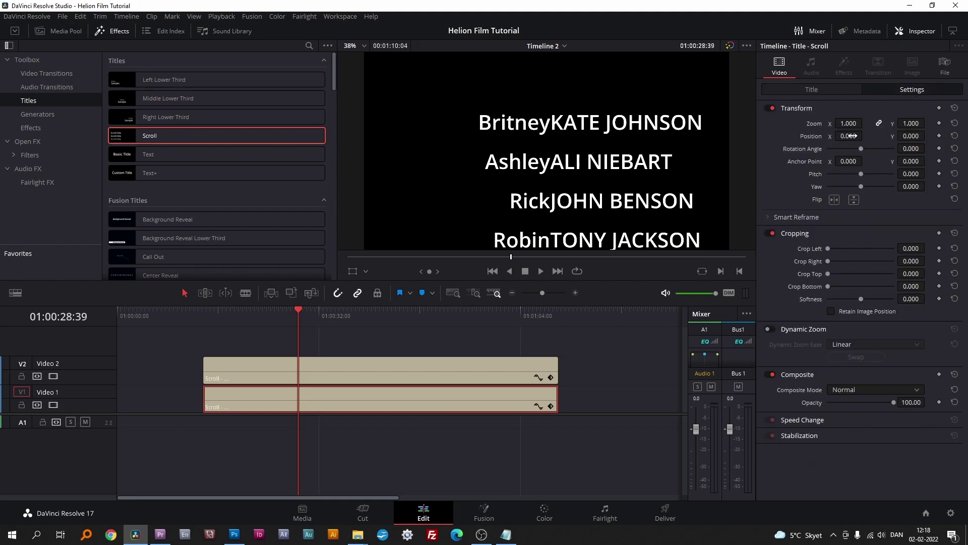
{"action": "left_click_drag", "start_coordinate": [847, 135], "coordinate": [805, 135]}
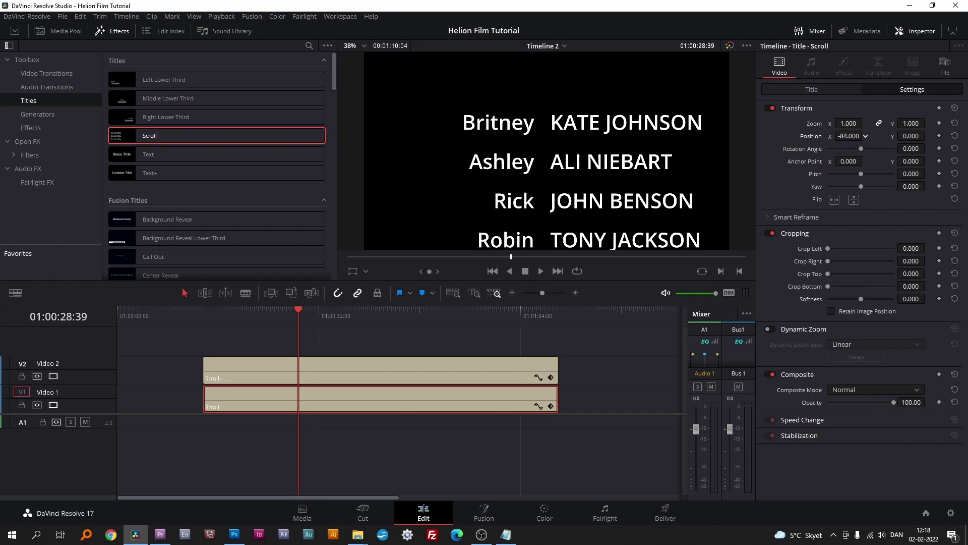
{"action": "left_click_drag", "start_coordinate": [865, 135], "coordinate": [867, 135]}
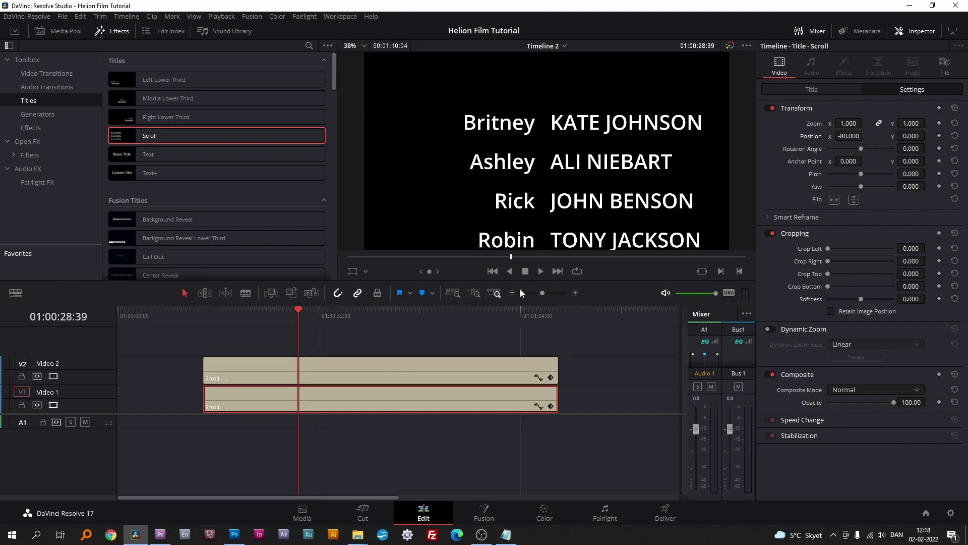
Step: Shift the actor names left to Position X -32, then select both title clips
{"action": "left_click", "coordinate": [346, 367]}
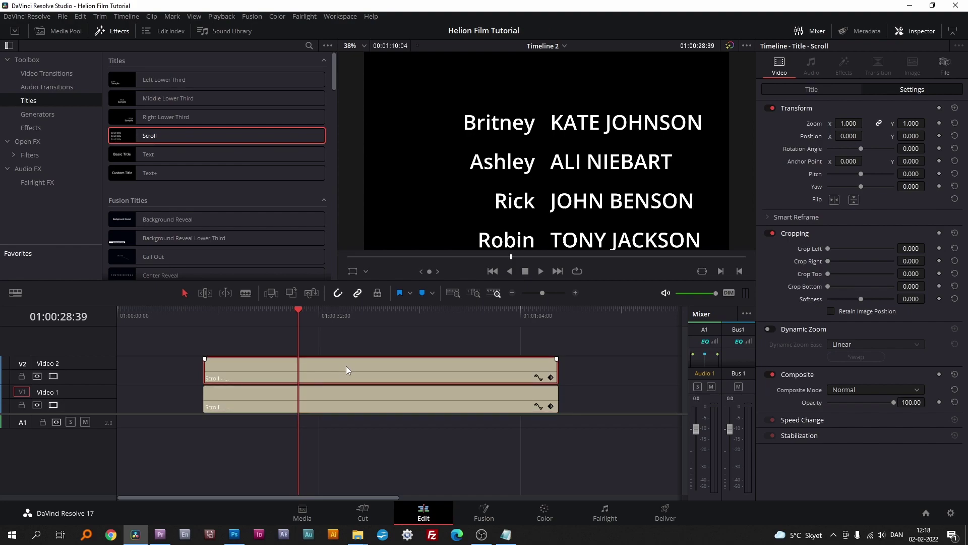
{"action": "left_click_drag", "start_coordinate": [847, 135], "coordinate": [831, 135]}
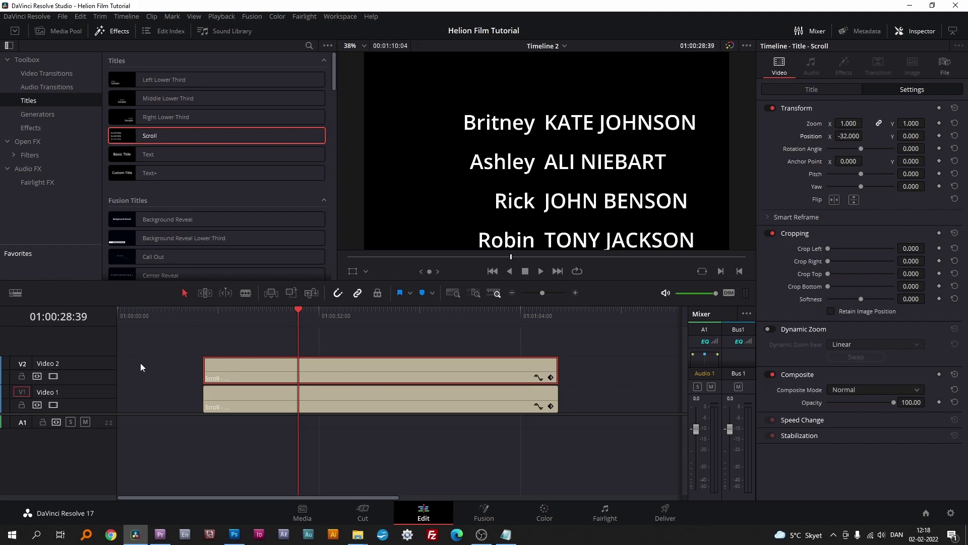
{"action": "left_click_drag", "start_coordinate": [173, 370], "coordinate": [259, 405]}
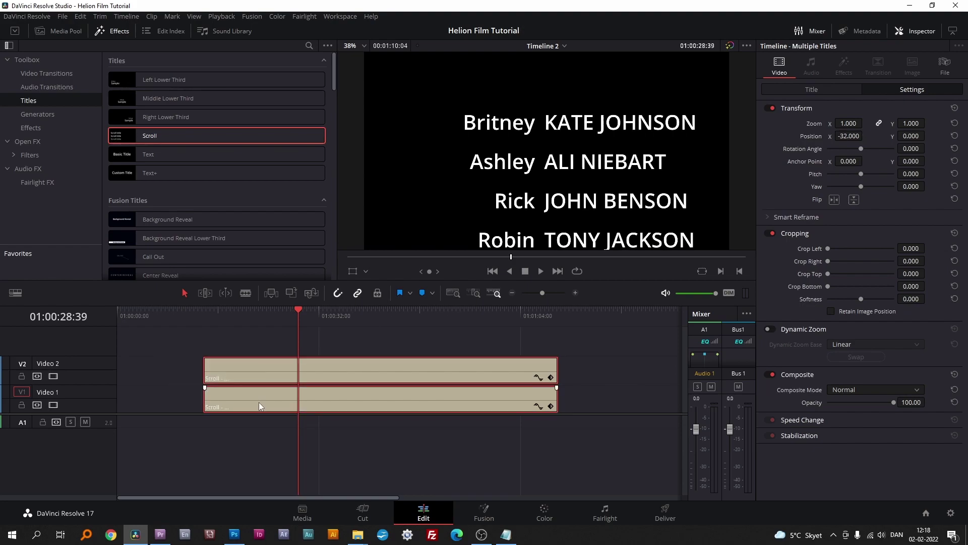
Step: Set both credit titles' text size to 45 and scrub forward to where the star lines appear
{"action": "left_click", "coordinate": [826, 89]}
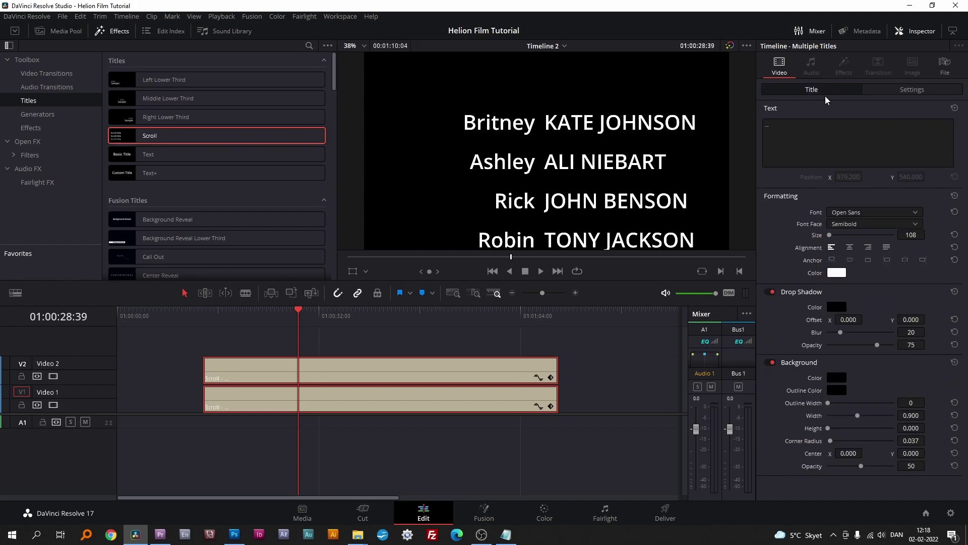
{"action": "left_click", "coordinate": [911, 234]}
{"action": "type", "text": "45"}
{"action": "key", "text": "Return"}
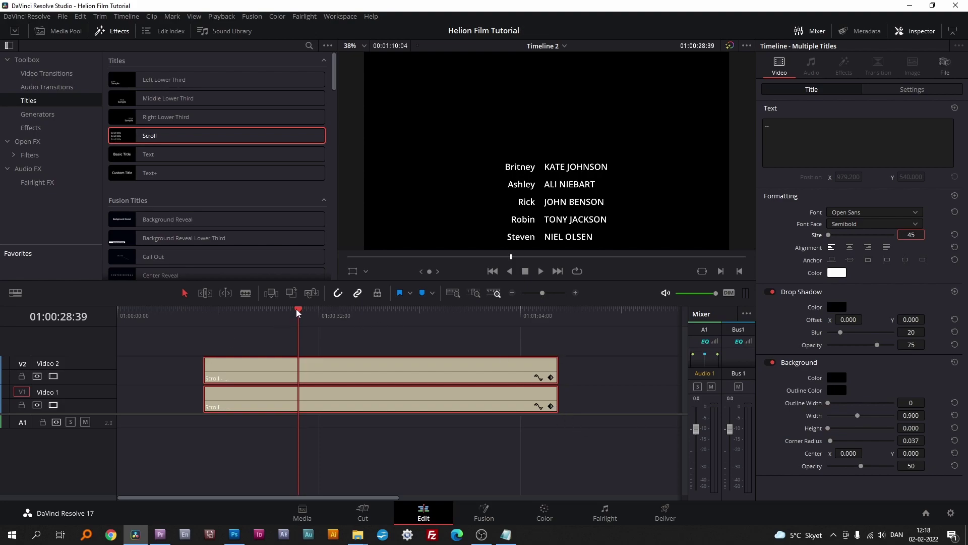
{"action": "left_click_drag", "start_coordinate": [297, 311], "coordinate": [397, 320]}
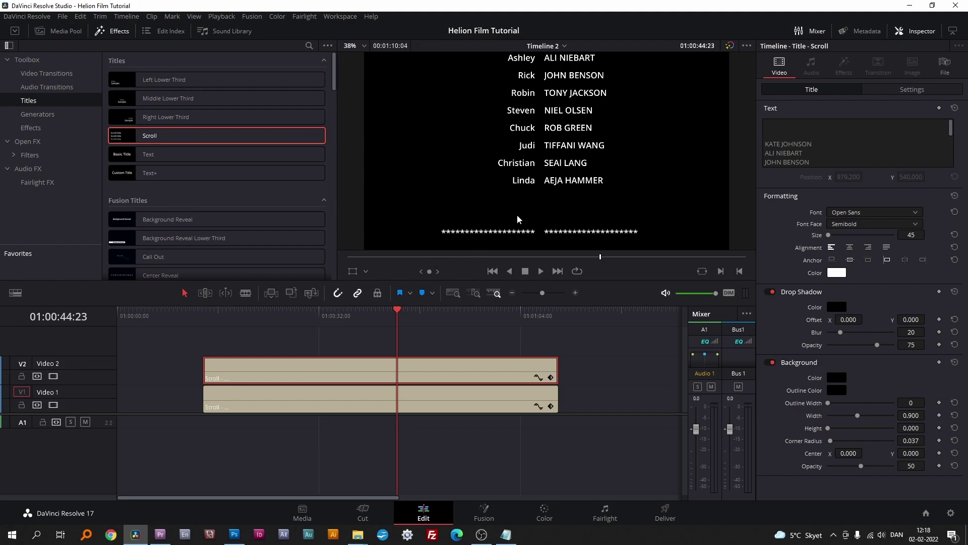
Step: Add a blank line above the actor title's star line and delete lines from the role-name text
{"action": "left_click_drag", "start_coordinate": [950, 129], "coordinate": [951, 162]}
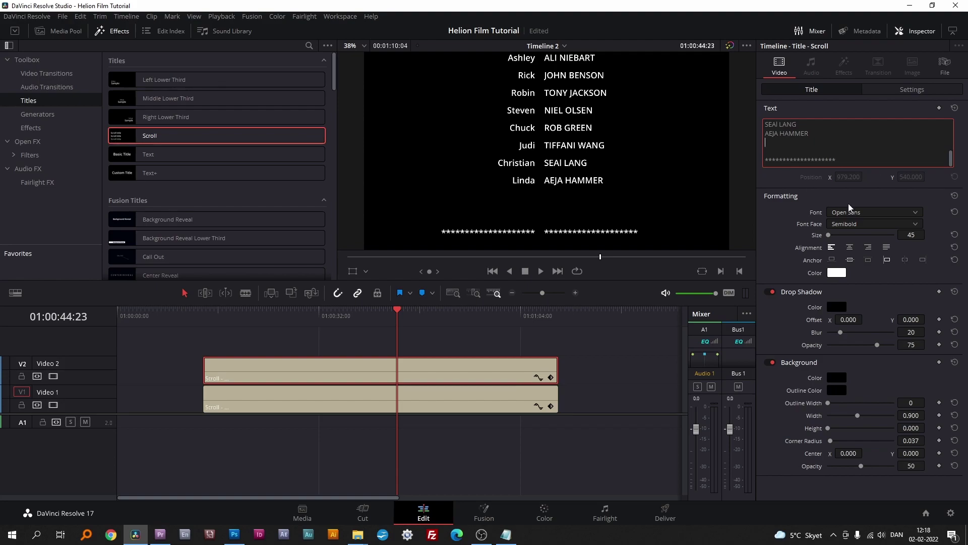
{"action": "key", "text": "Return"}
{"action": "key", "text": "Return"}
{"action": "key", "text": "Return"}
{"action": "key", "text": "Return"}
{"action": "key", "text": "Return"}
{"action": "key", "text": "Return"}
{"action": "key", "text": "Return"}
{"action": "key", "text": "Return"}
{"action": "key", "text": "Return"}
{"action": "key", "text": "Return"}
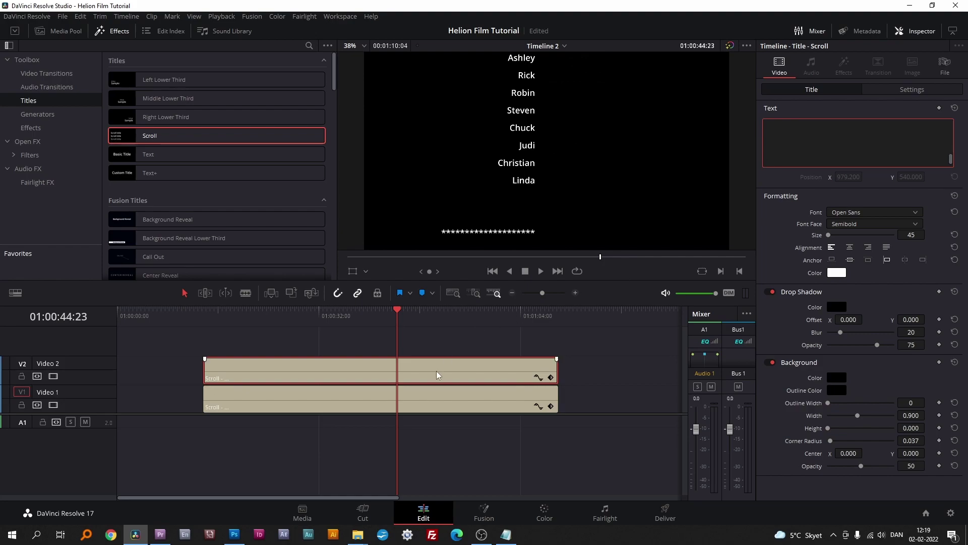
{"action": "left_click", "coordinate": [364, 389]}
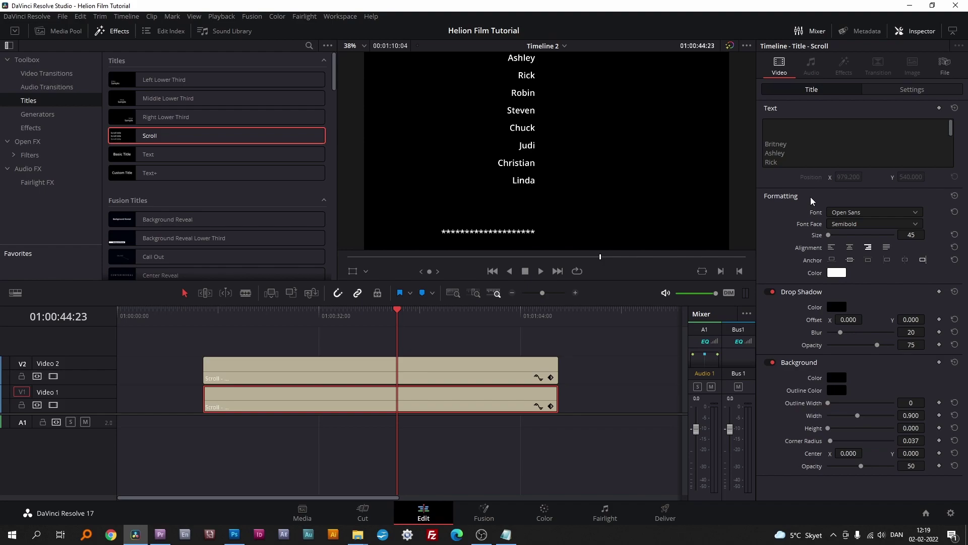
{"action": "left_click_drag", "start_coordinate": [951, 123], "coordinate": [951, 159]}
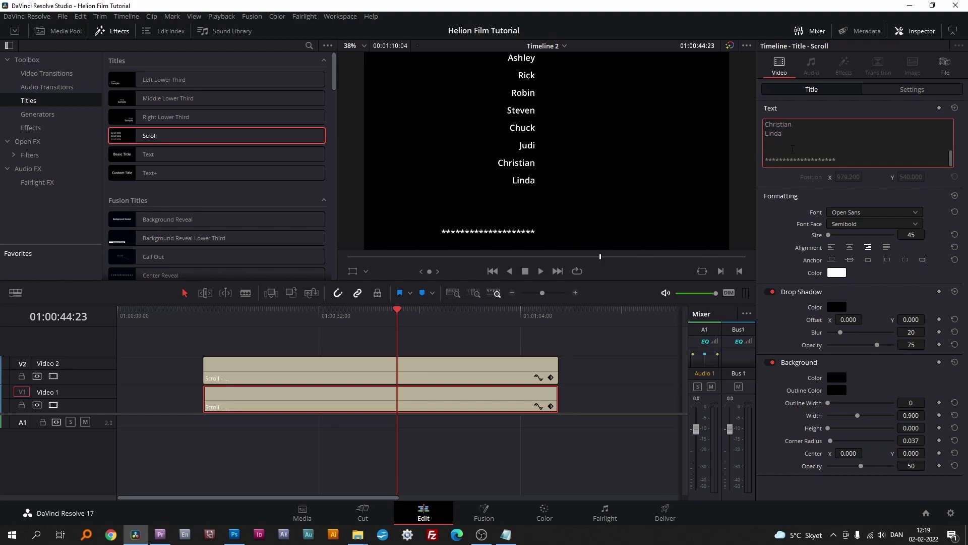
{"action": "key", "text": "BackSpace"}
{"action": "key", "text": "BackSpace"}
{"action": "key", "text": "BackSpace"}
{"action": "key", "text": "BackSpace"}
{"action": "key", "text": "BackSpace"}
{"action": "key", "text": "BackSpace"}
{"action": "key", "text": "BackSpace"}
{"action": "key", "text": "BackSpace"}
{"action": "key", "text": "BackSpace"}
{"action": "key", "text": "BackSpace"}
{"action": "key", "text": "BackSpace"}
{"action": "key", "text": "BackSpace"}
{"action": "key", "text": "BackSpace"}
{"action": "key", "text": "BackSpace"}
{"action": "key", "text": "BackSpace"}
{"action": "key", "text": "BackSpace"}
{"action": "key", "text": "BackSpace"}
{"action": "key", "text": "BackSpace"}
{"action": "key", "text": "BackSpace"}
{"action": "key", "text": "BackSpace"}
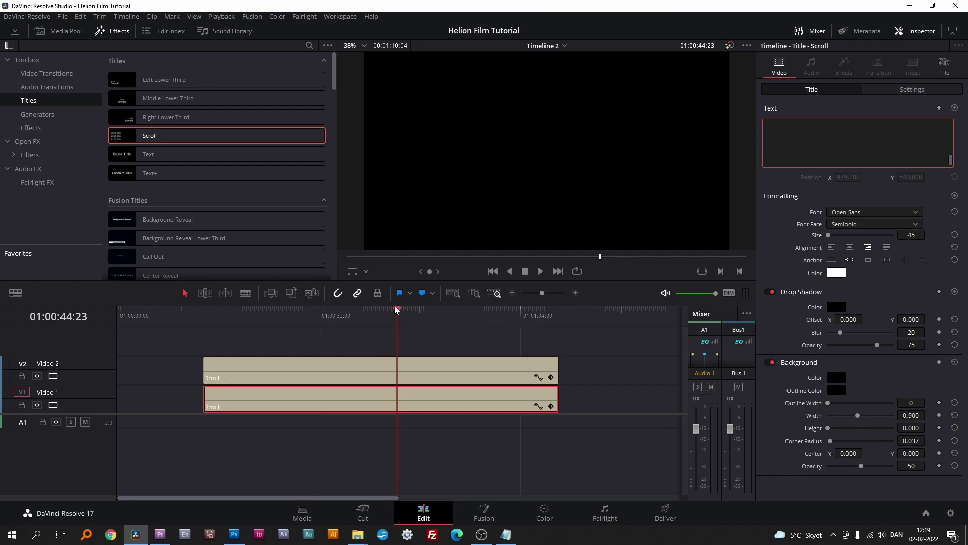
Step: At the closing star lines, drop the role column's star line level with the actor column's
{"action": "left_click_drag", "start_coordinate": [398, 307], "coordinate": [488, 302]}
{"action": "left_click", "coordinate": [453, 391]}
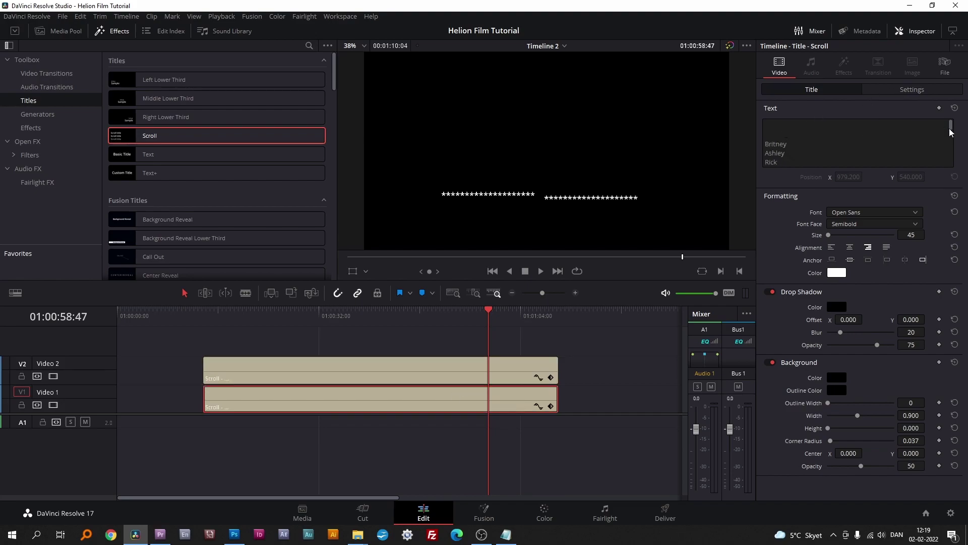
{"action": "left_click_drag", "start_coordinate": [951, 126], "coordinate": [952, 141]}
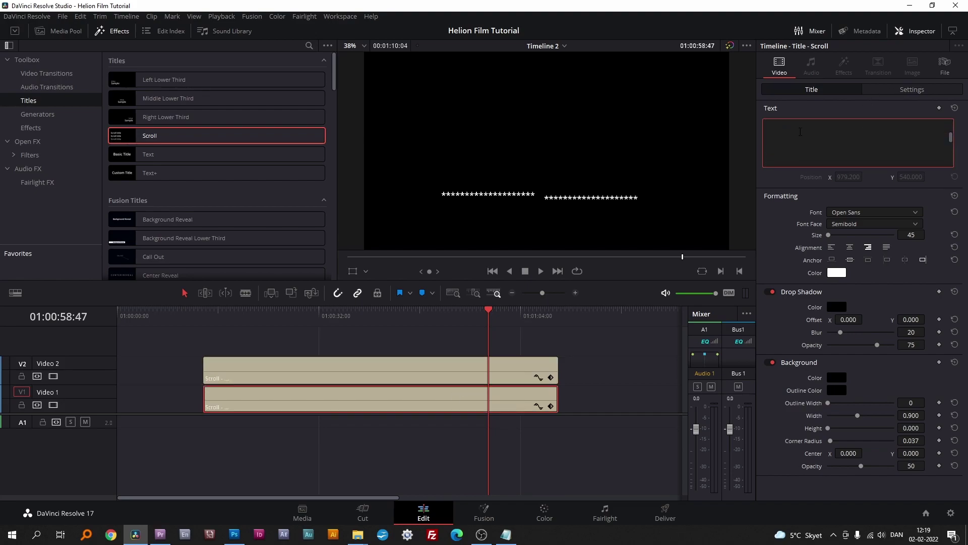
{"action": "left_click", "coordinate": [780, 148]}
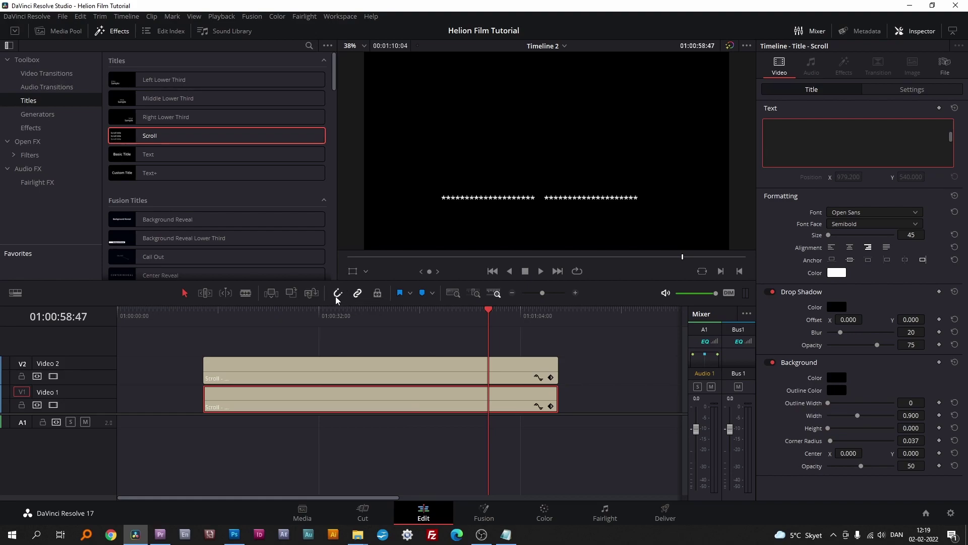
Step: Duplicate the actor-name title clip onto a new Video 3 track
{"action": "left_click", "coordinate": [369, 353]}
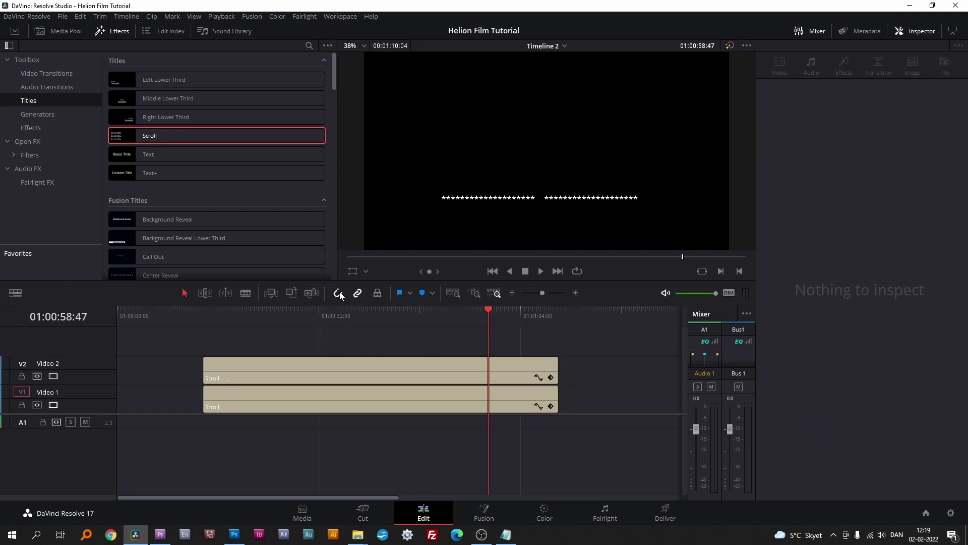
{"action": "left_click", "coordinate": [344, 364]}
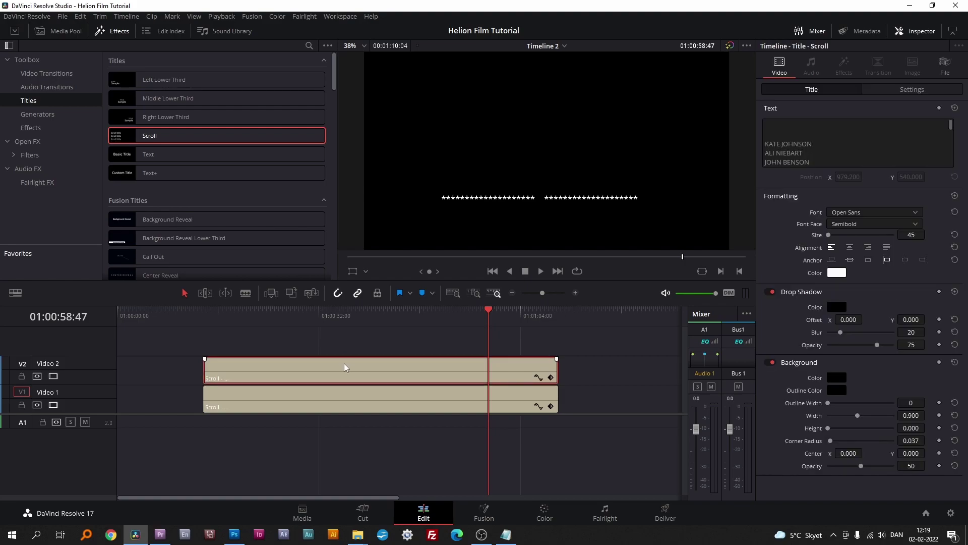
{"action": "left_click_drag", "start_coordinate": [344, 363], "coordinate": [343, 345]}
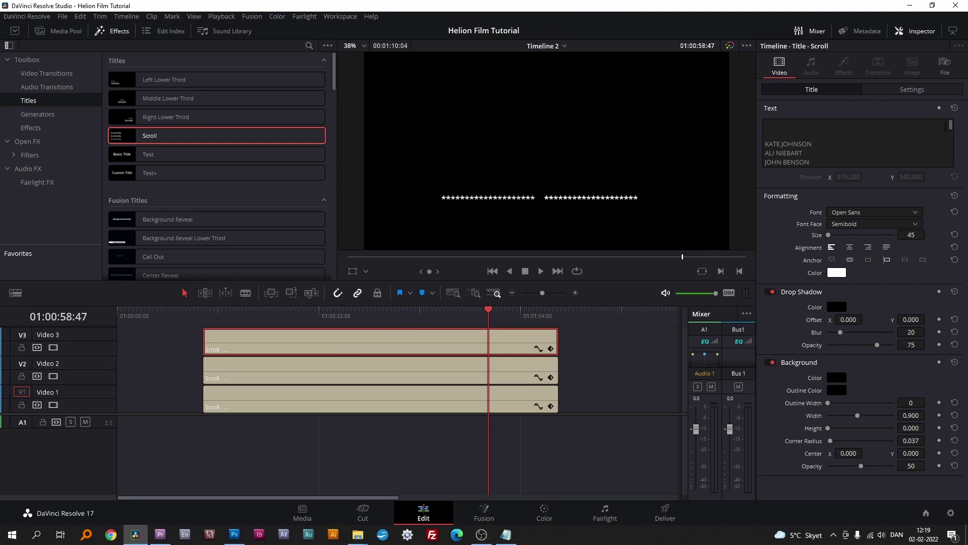
Step: Replace the copy's names with the pasted closing credits, save, and centre-align the re-anchored text
{"action": "left_click_drag", "start_coordinate": [951, 125], "coordinate": [955, 168]}
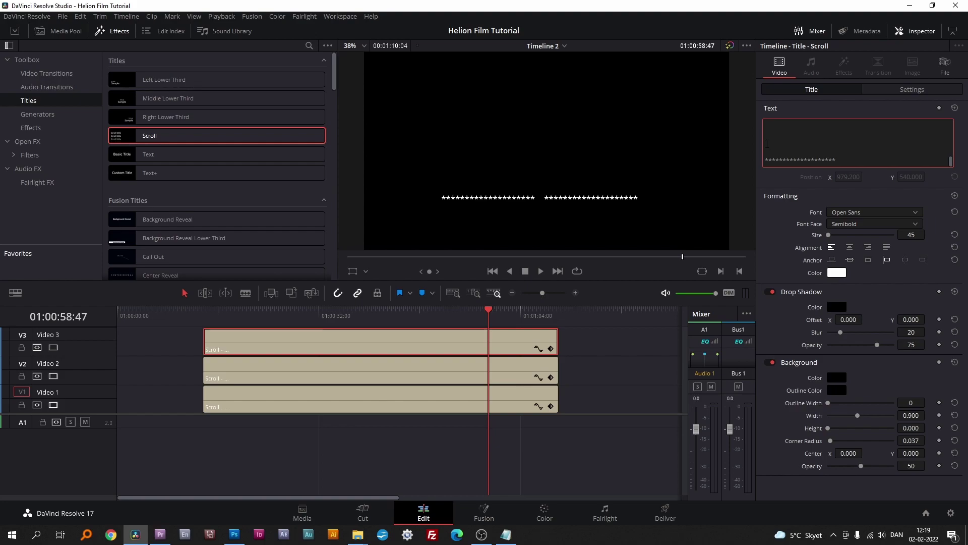
{"action": "left_click_drag", "start_coordinate": [765, 142], "coordinate": [760, 72]}
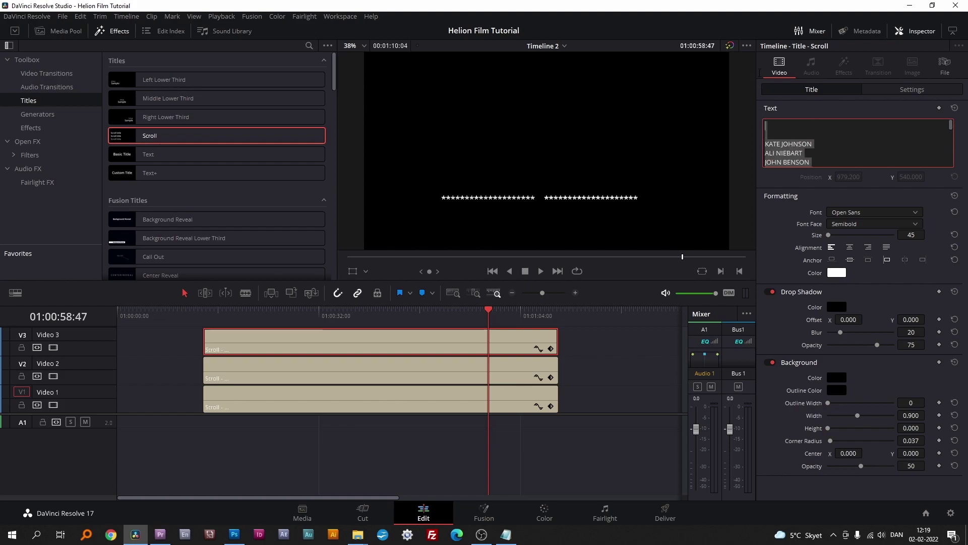
{"action": "key", "text": "BackSpace"}
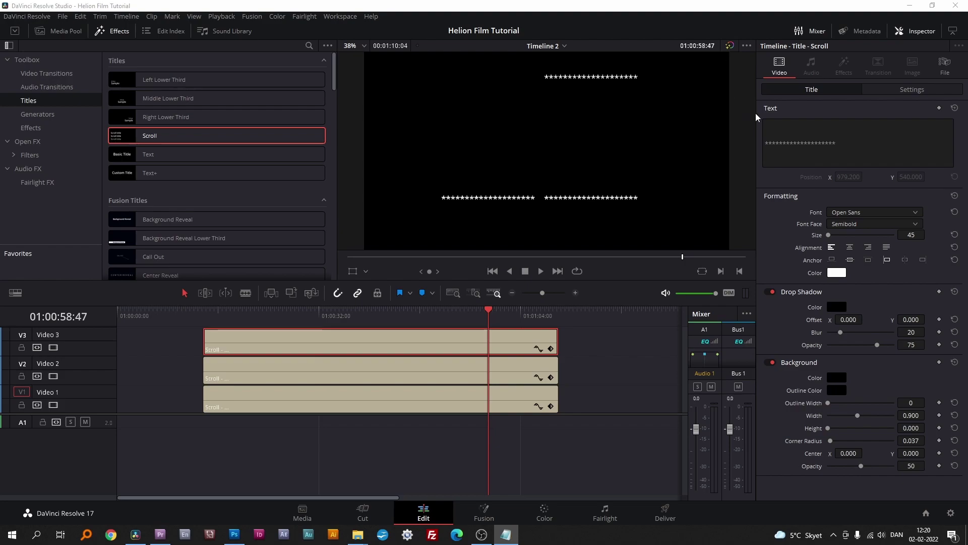
{"action": "left_click", "coordinate": [770, 123]}
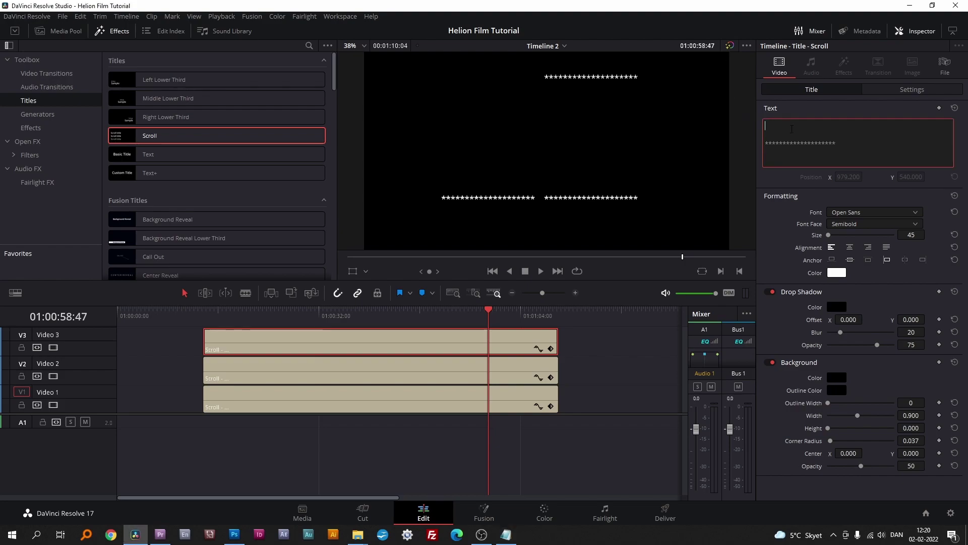
{"action": "key", "text": "ctrl+v"}
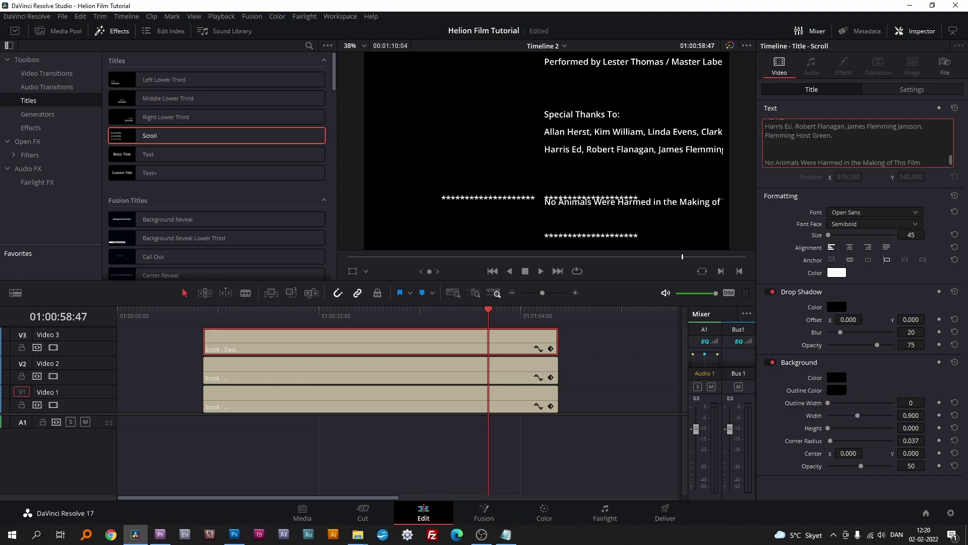
{"action": "key", "text": "ctrl+s"}
{"action": "left_click", "coordinate": [906, 263]}
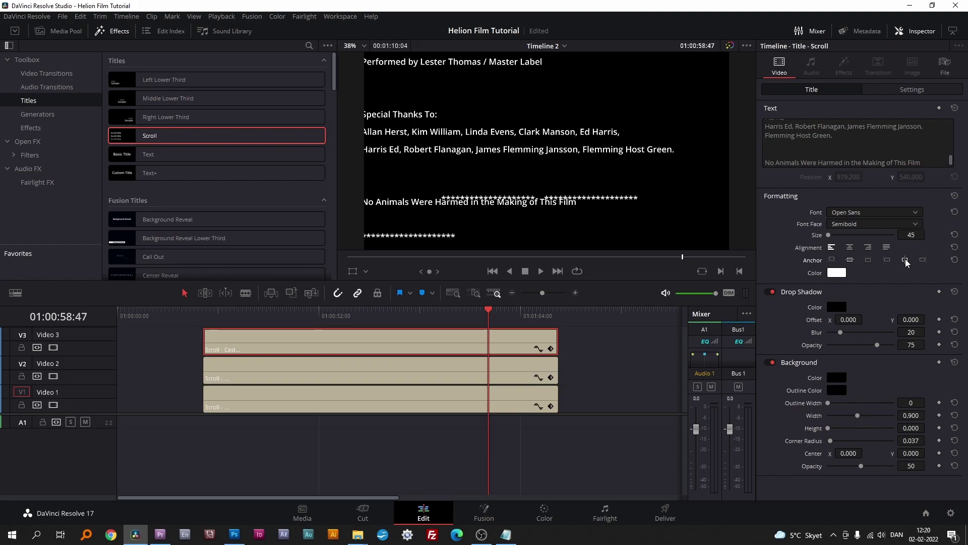
{"action": "left_click", "coordinate": [850, 248]}
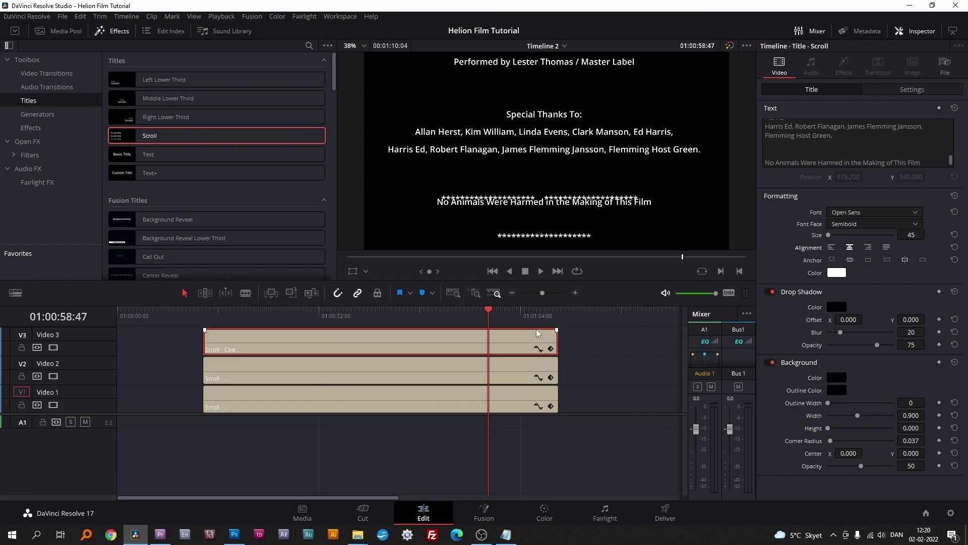
Step: Push the actor and role titles' star lines down one line each, then scrub back to the cast list
{"action": "left_click_drag", "start_coordinate": [488, 308], "coordinate": [513, 325]}
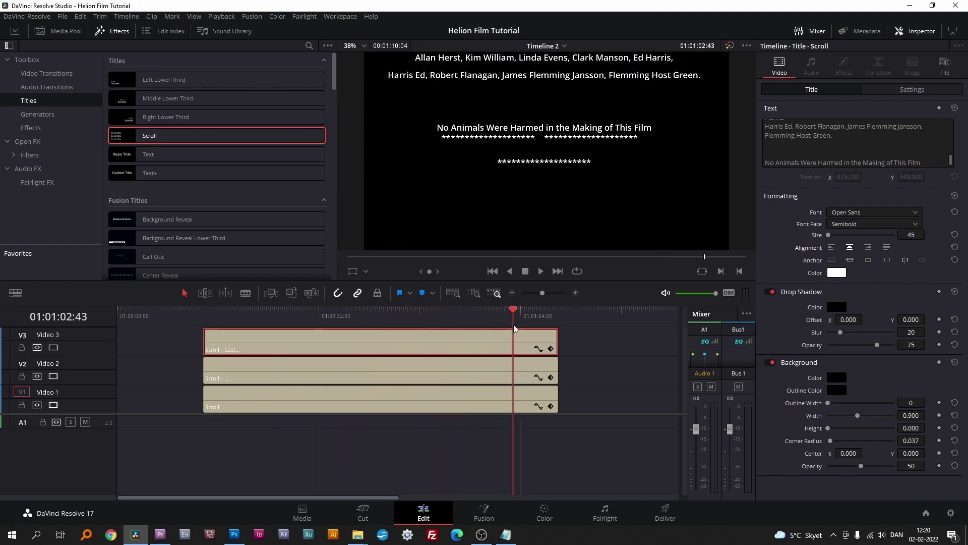
{"action": "left_click", "coordinate": [400, 364]}
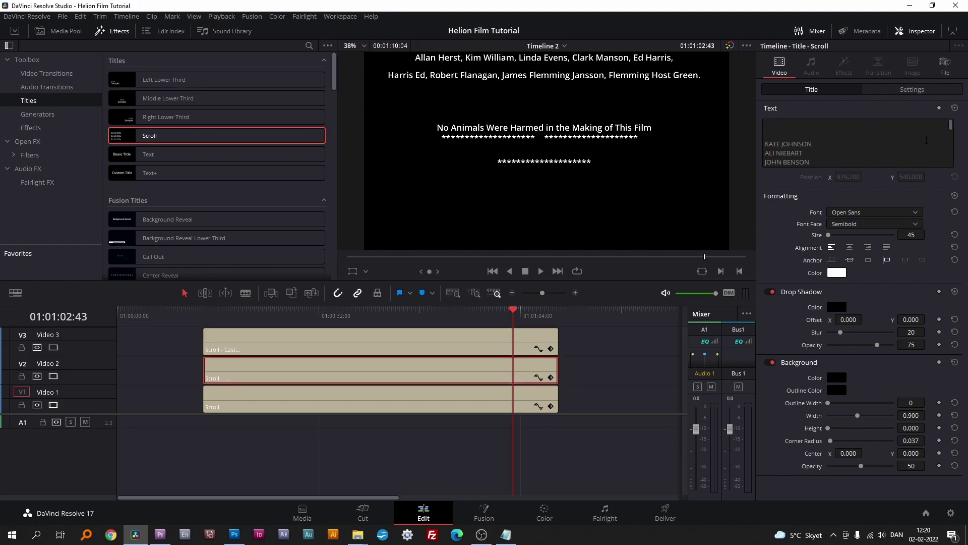
{"action": "left_click_drag", "start_coordinate": [951, 126], "coordinate": [952, 169]}
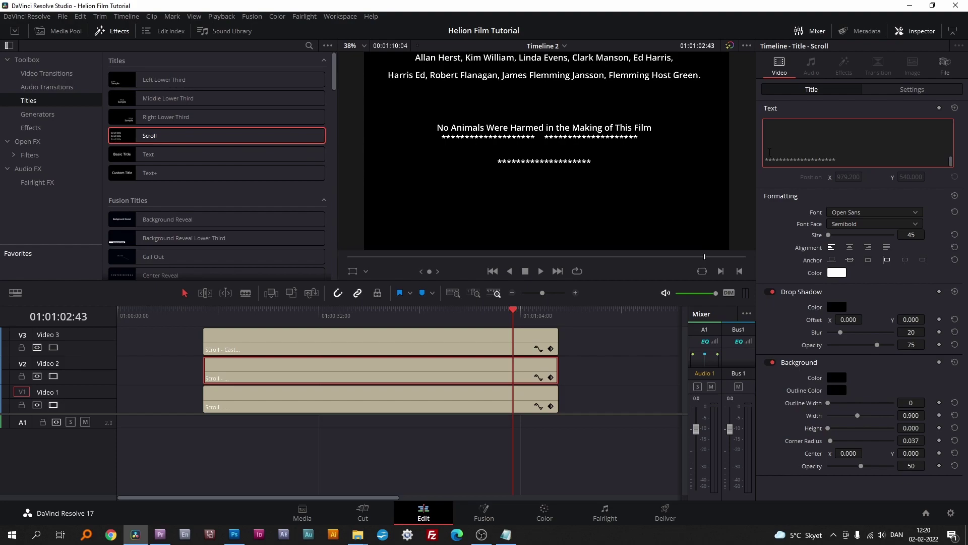
{"action": "key", "text": "Return"}
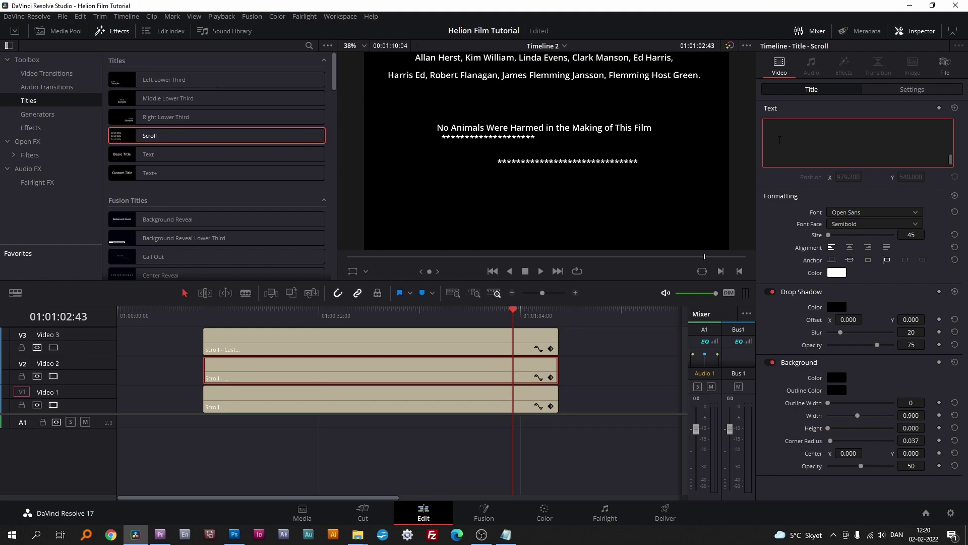
{"action": "left_click", "coordinate": [392, 394]}
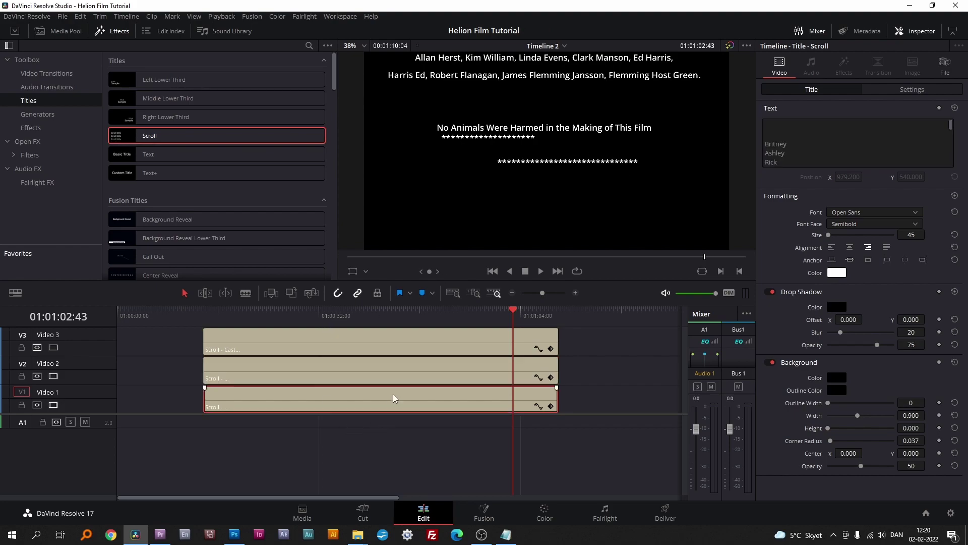
{"action": "left_click_drag", "start_coordinate": [951, 126], "coordinate": [957, 166]}
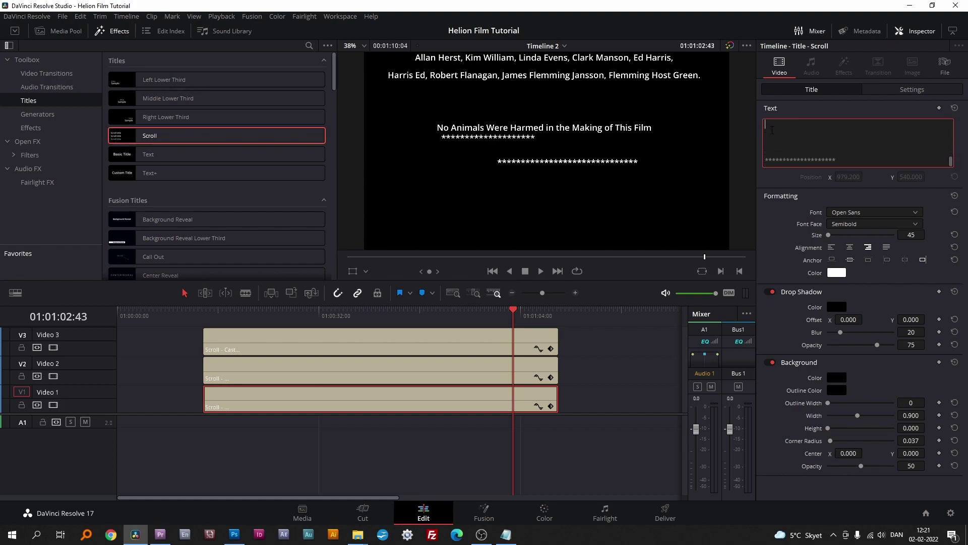
{"action": "key", "text": "Return"}
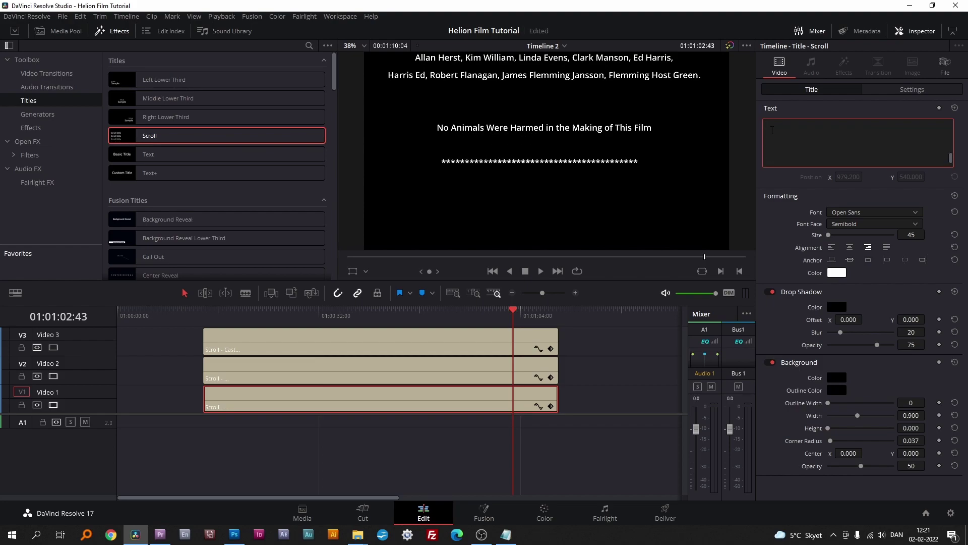
{"action": "left_click_drag", "start_coordinate": [510, 308], "coordinate": [271, 329]}
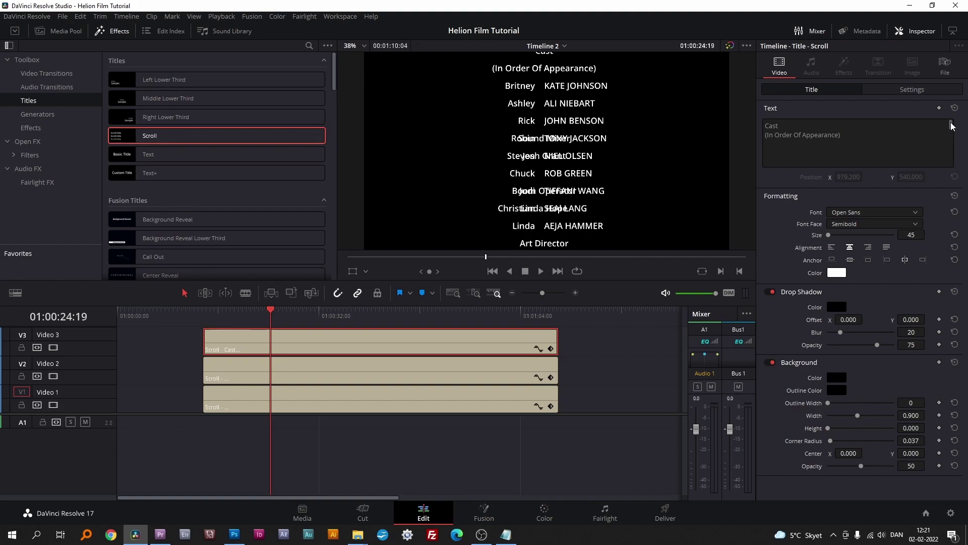
Step: Insert three line breaks before Sound Mixer in the Video 3 title, save, and review the scroll
{"action": "left_click_drag", "start_coordinate": [951, 125], "coordinate": [952, 128]}
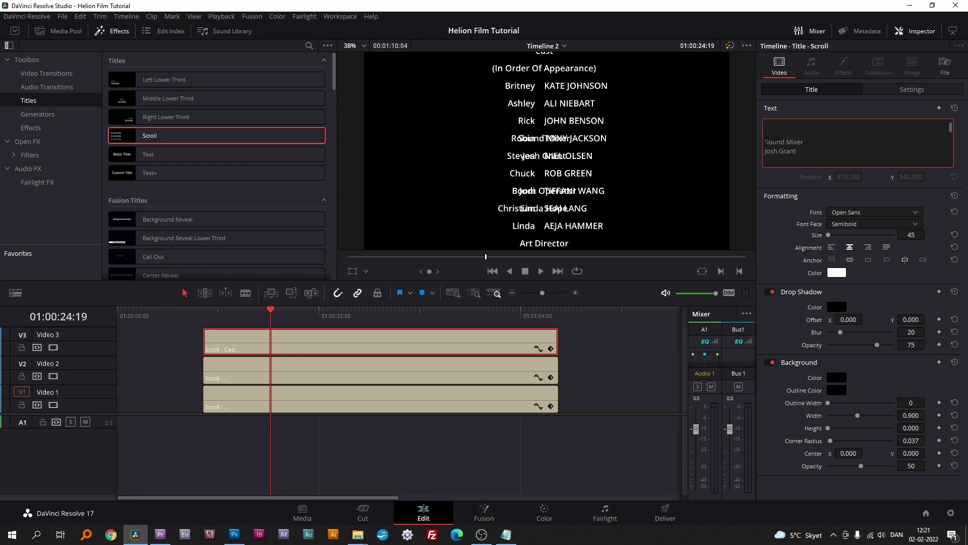
{"action": "key", "text": "Return"}
{"action": "key", "text": "Return"}
{"action": "key", "text": "Return"}
{"action": "key", "text": "Return"}
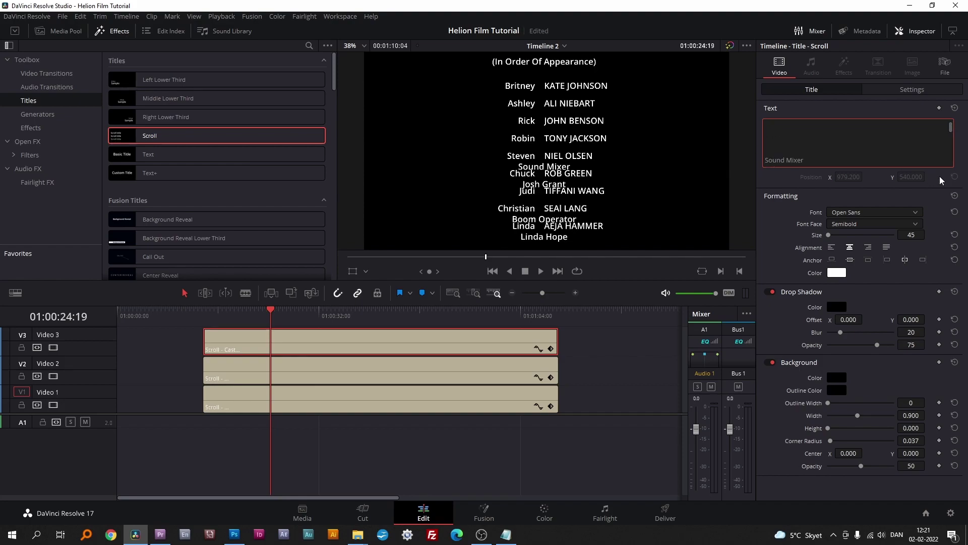
{"action": "key", "text": "Return"}
{"action": "key", "text": "Return"}
{"action": "key", "text": "Return"}
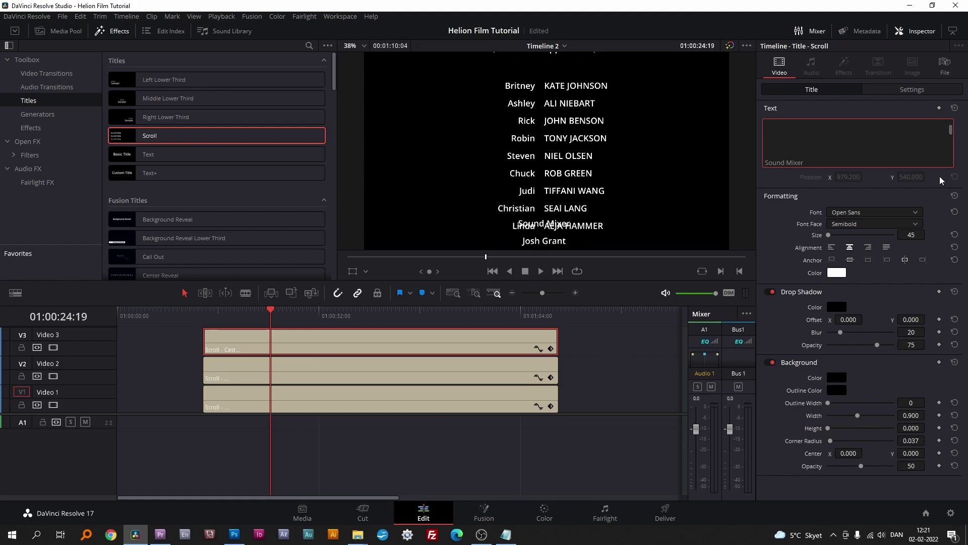
{"action": "key", "text": "Return"}
{"action": "key", "text": "ctrl+s"}
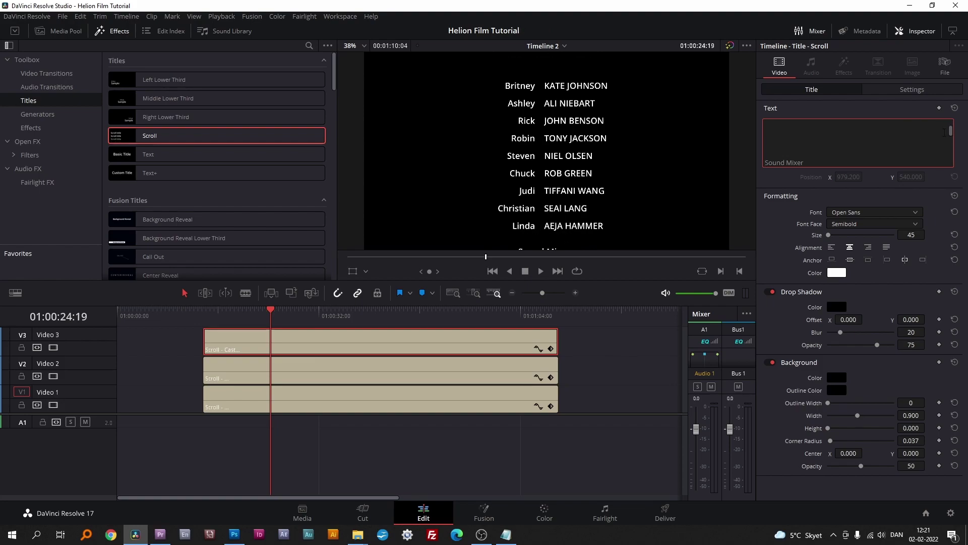
{"action": "scroll", "coordinate": [945, 132], "scroll_direction": "down", "scroll_amount": 5}
{"action": "left_click_drag", "start_coordinate": [269, 310], "coordinate": [518, 310]}
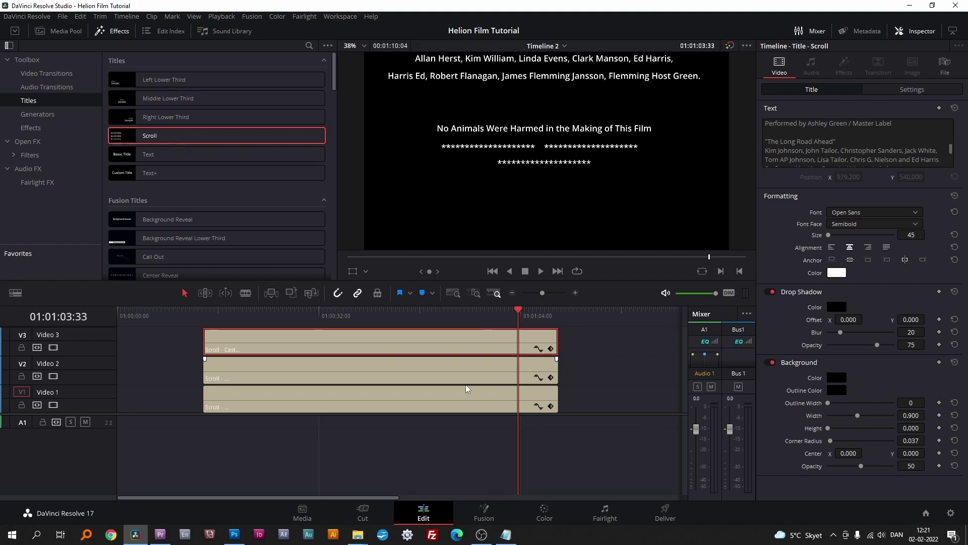
Step: Add a line break to the actor title and remove one from the role title, then scrub back
{"action": "left_click", "coordinate": [447, 363]}
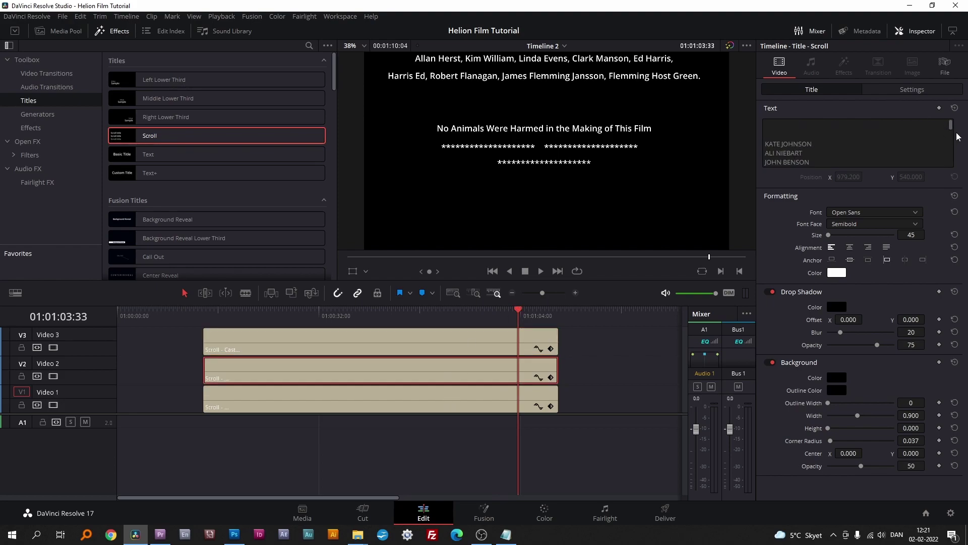
{"action": "scroll", "coordinate": [776, 131], "scroll_direction": "down", "scroll_amount": 3}
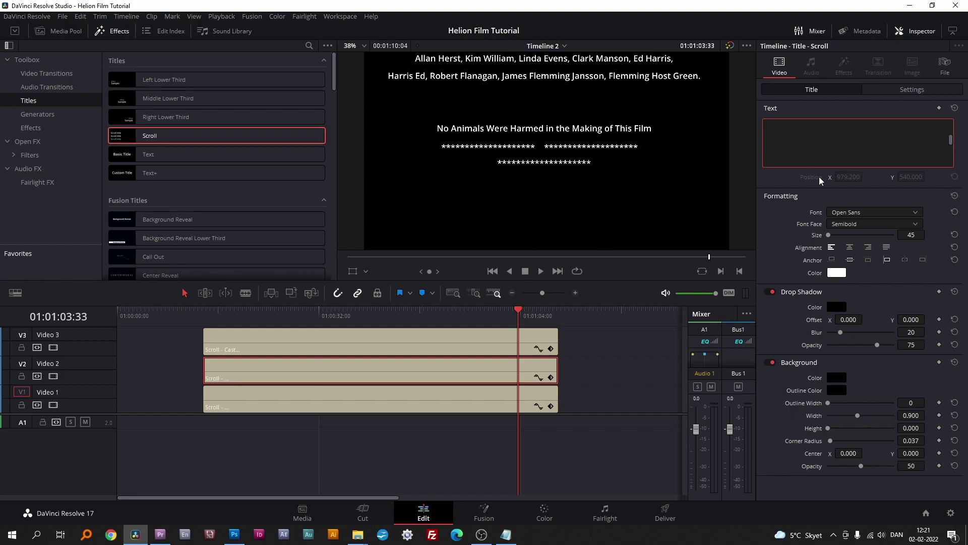
{"action": "key", "text": "Return"}
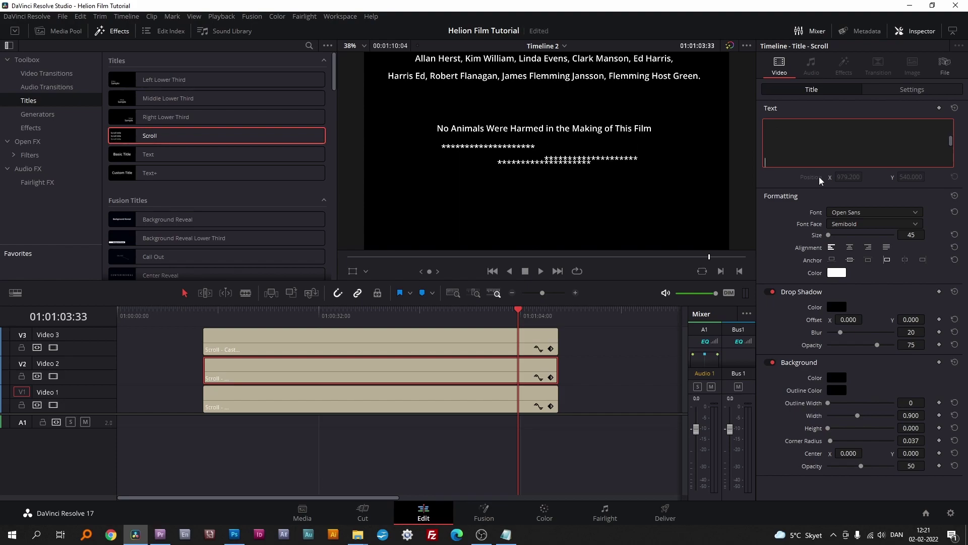
{"action": "left_click", "coordinate": [449, 388]}
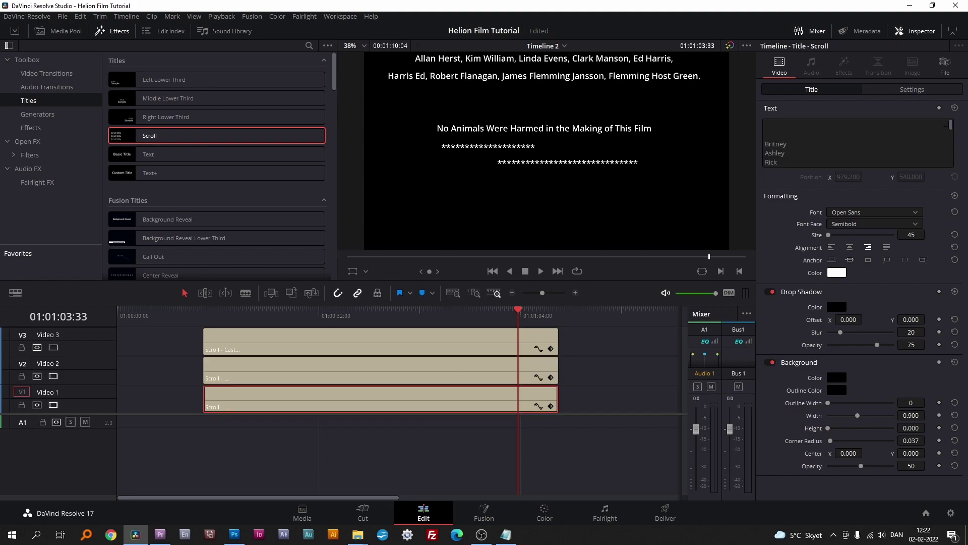
{"action": "left_click_drag", "start_coordinate": [951, 125], "coordinate": [951, 143]}
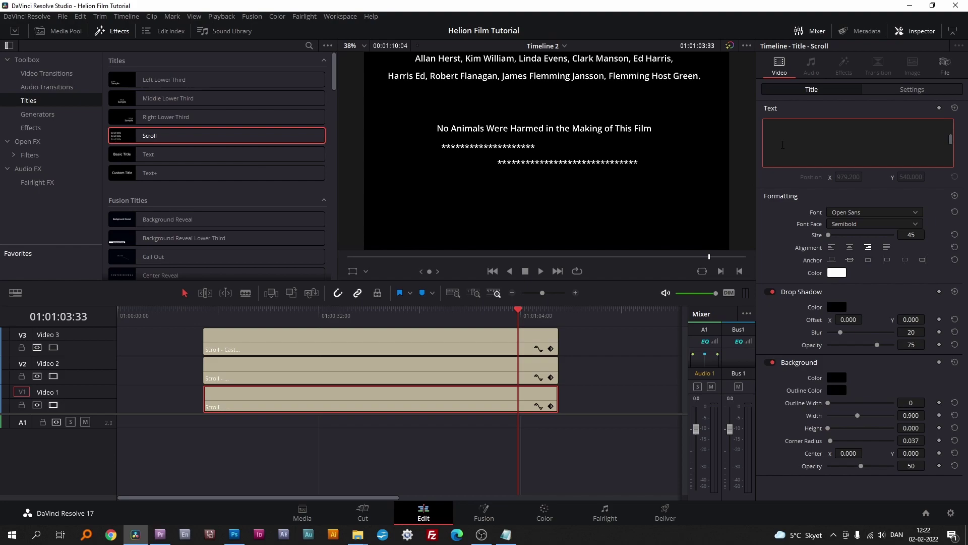
{"action": "key", "text": "BackSpace"}
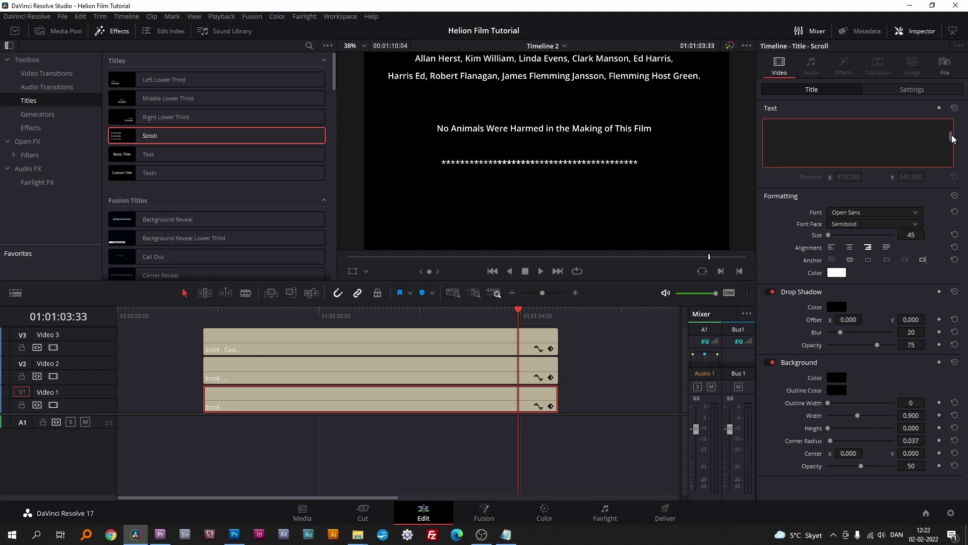
{"action": "left_click_drag", "start_coordinate": [518, 308], "coordinate": [237, 340]}
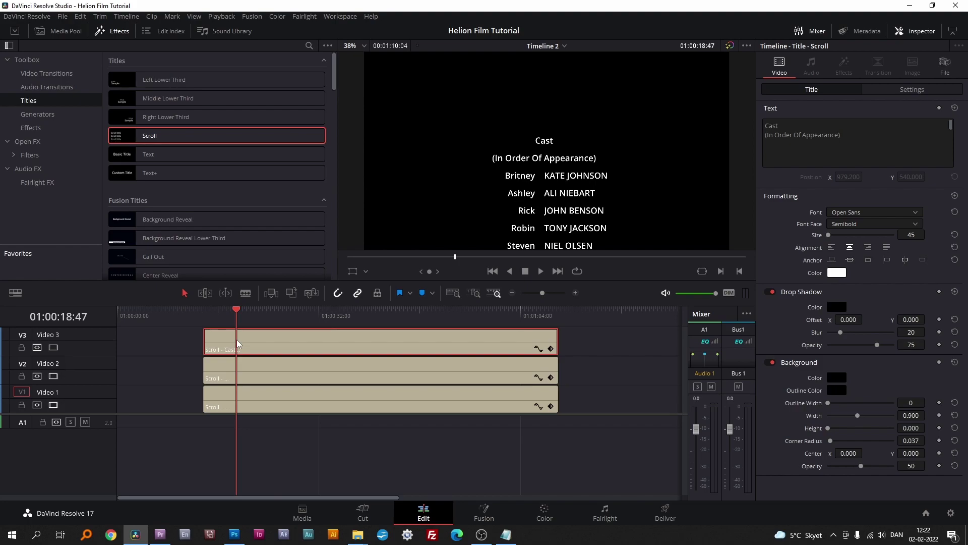
Step: Insert a blank line above the first actor name and place the cursor before the first role name
{"action": "left_click", "coordinate": [334, 362]}
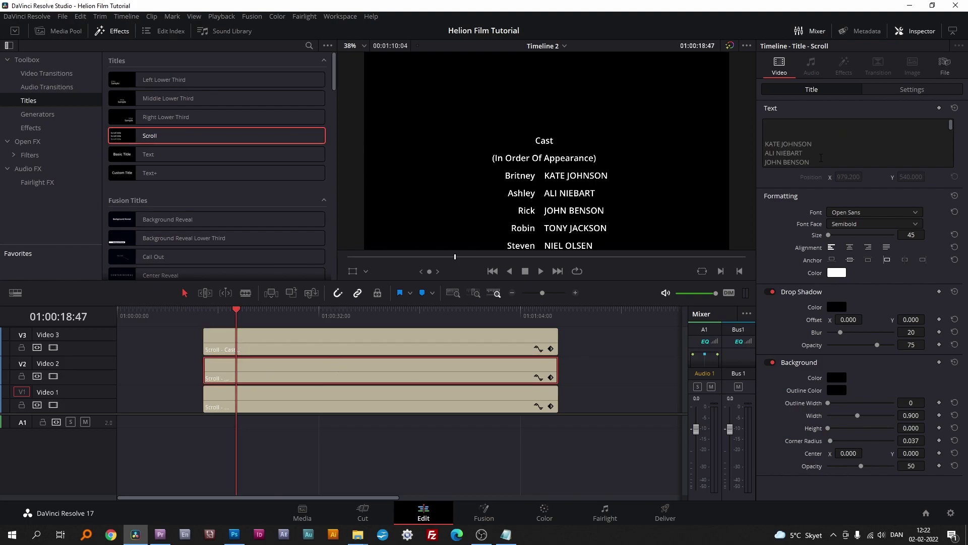
{"action": "left_click", "coordinate": [768, 140]}
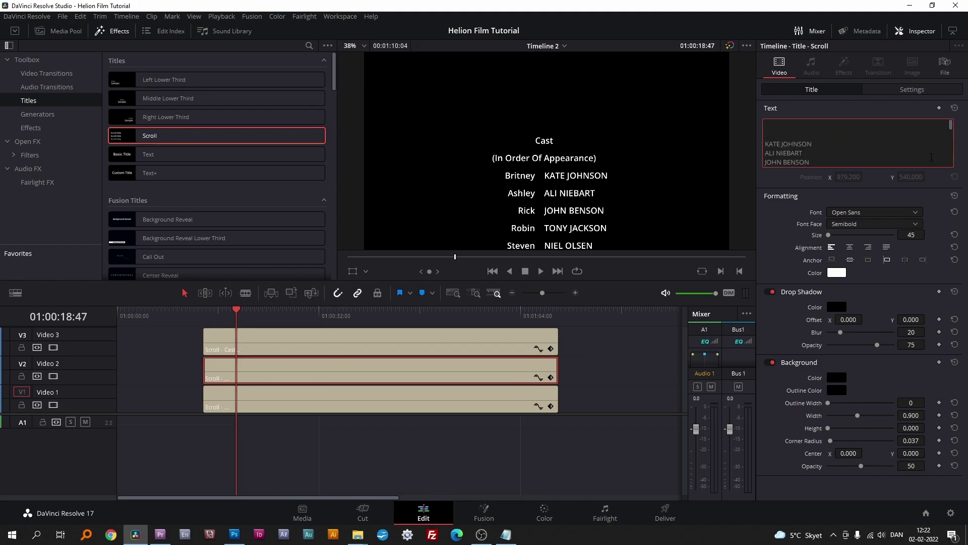
{"action": "key", "text": "Return"}
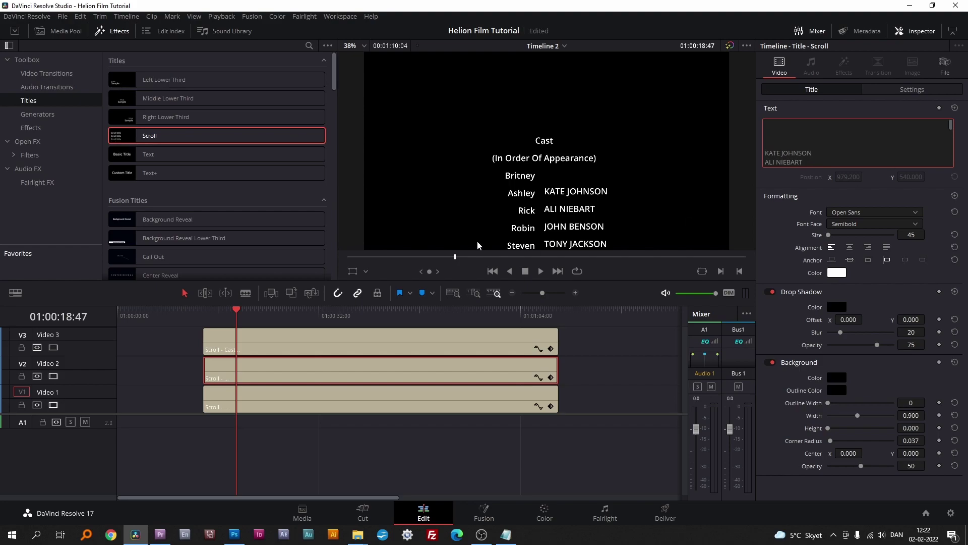
{"action": "left_click", "coordinate": [396, 401]}
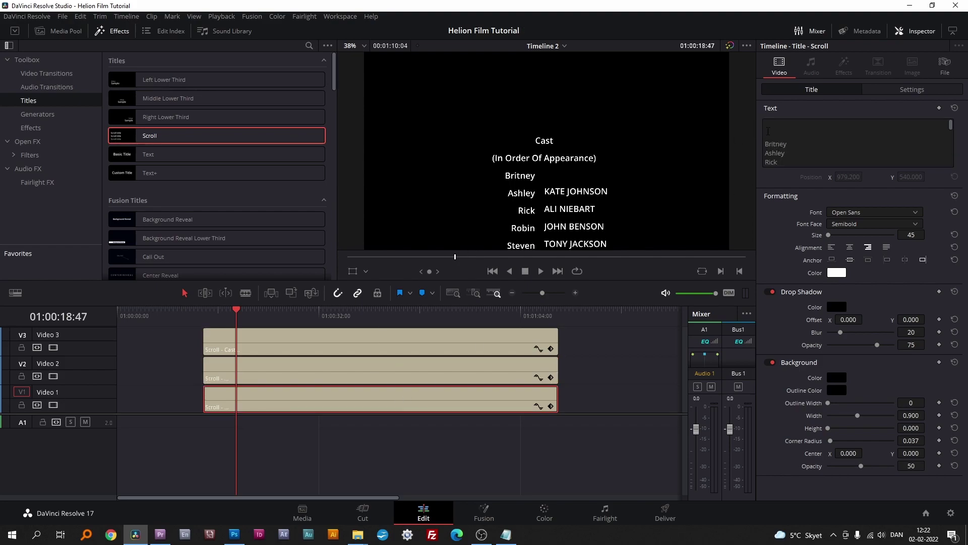
{"action": "left_click", "coordinate": [864, 143]}
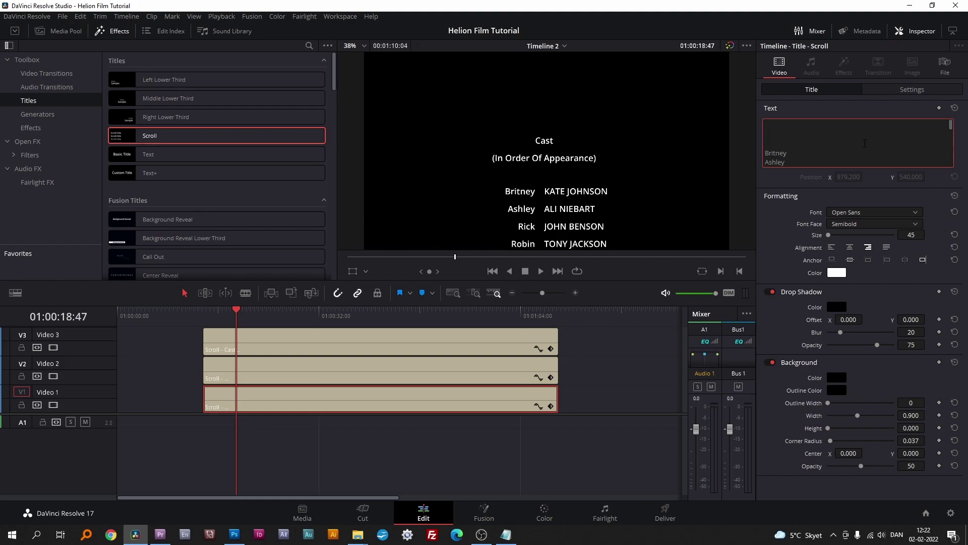
Step: At the end of the scroll, remove a line break so the actor title's star line realigns
{"action": "left_click_drag", "start_coordinate": [235, 309], "coordinate": [516, 295]}
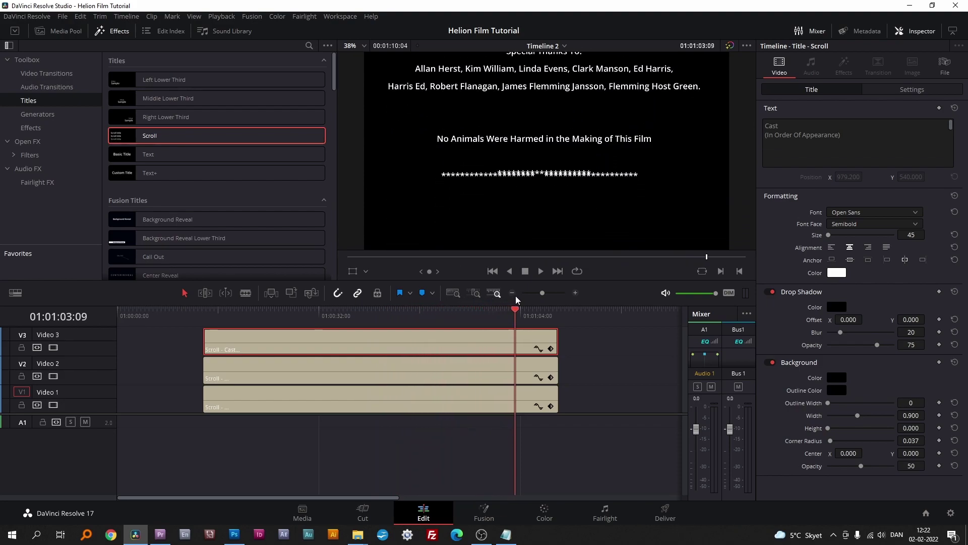
{"action": "left_click", "coordinate": [447, 361]}
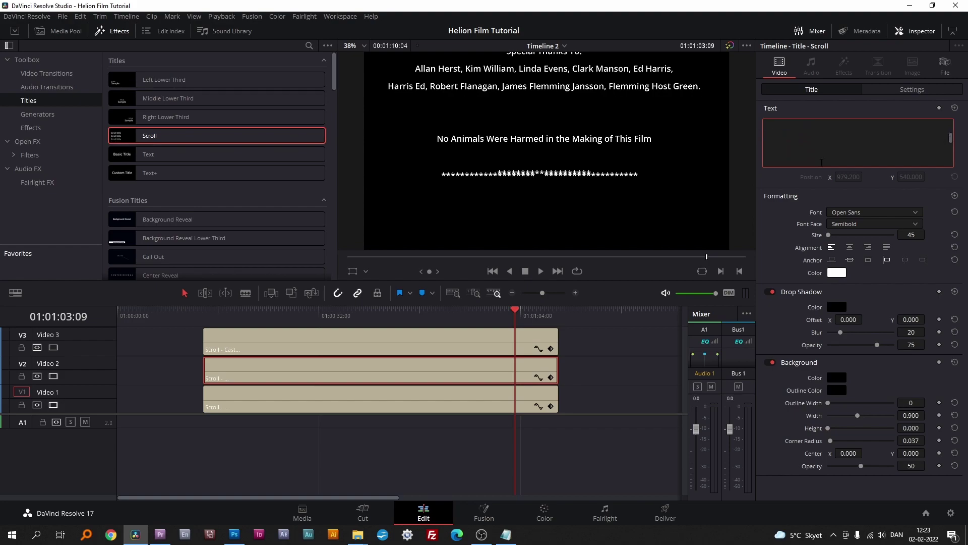
{"action": "key", "text": "BackSpace"}
{"action": "left_click", "coordinate": [424, 394]}
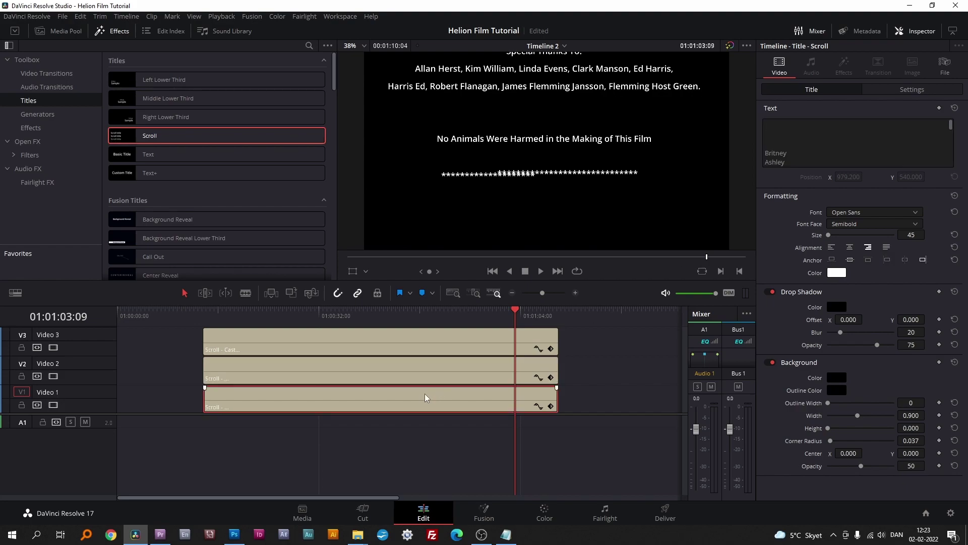
{"action": "scroll", "coordinate": [951, 133], "scroll_direction": "down", "scroll_amount": 3}
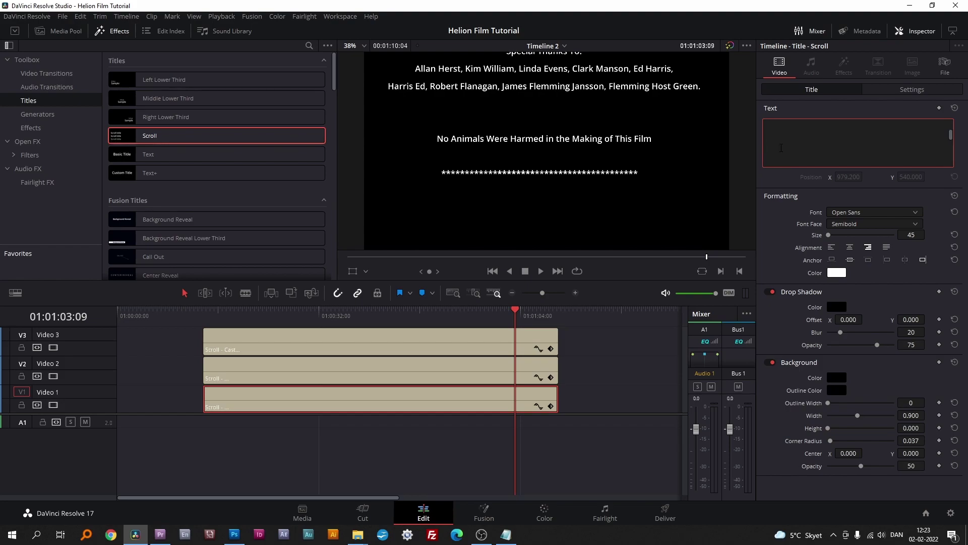
Step: Colour the role-name title's text lavender purple (#7b7bff) and scrub the credits to review it
{"action": "left_click", "coordinate": [493, 256]}
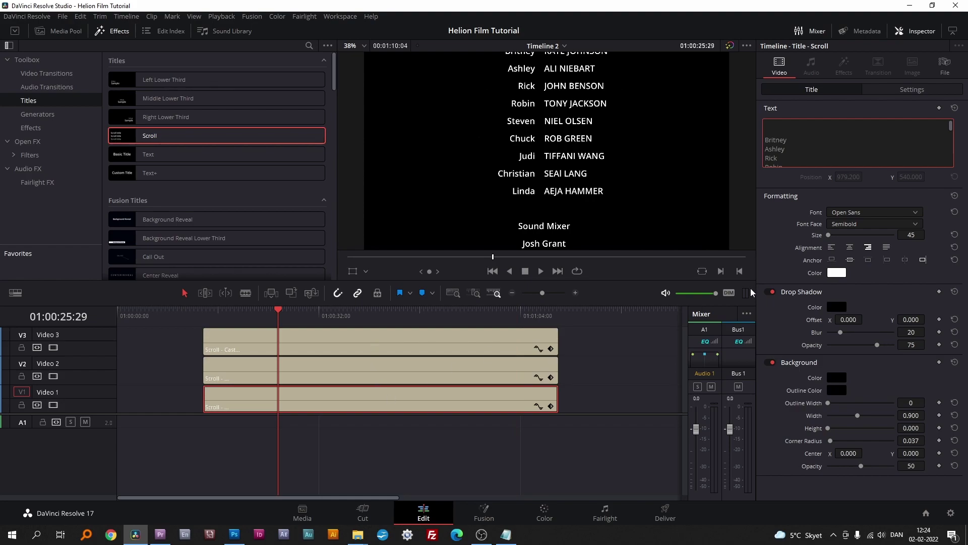
{"action": "left_click", "coordinate": [837, 273]}
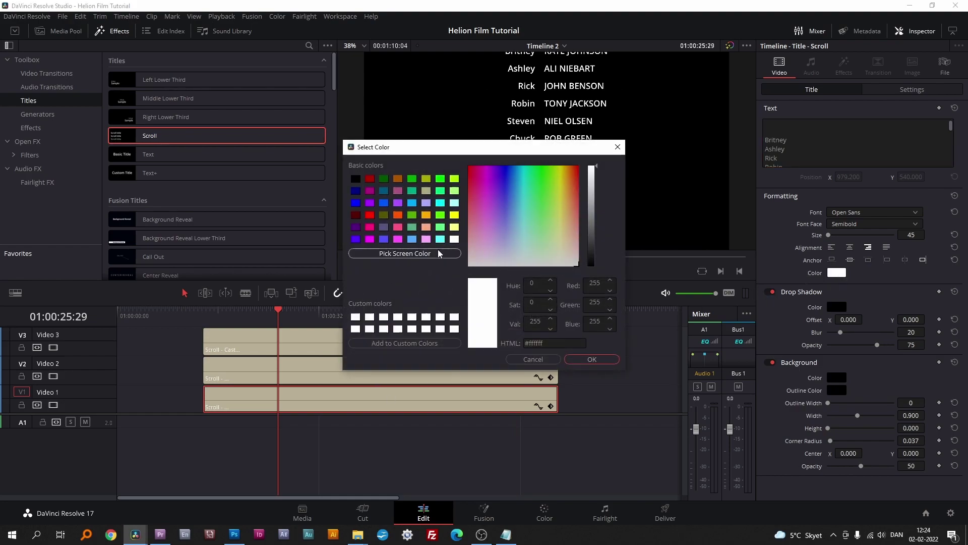
{"action": "mouse_move", "coordinate": [509, 213]}
{"action": "left_mouse_down"}
{"action": "mouse_move", "coordinate": [506, 224]}
{"action": "mouse_move", "coordinate": [504, 214]}
{"action": "left_mouse_up"}
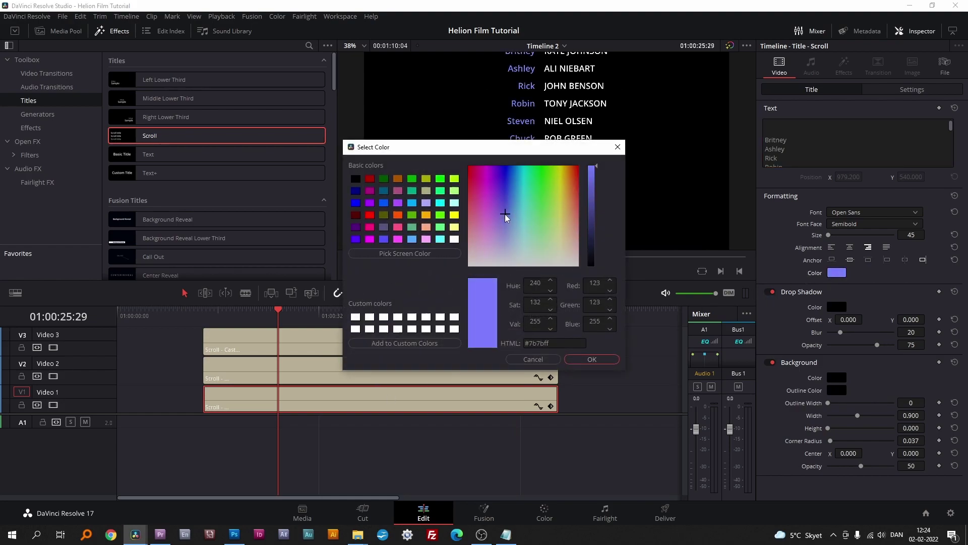
{"action": "left_click", "coordinate": [601, 359]}
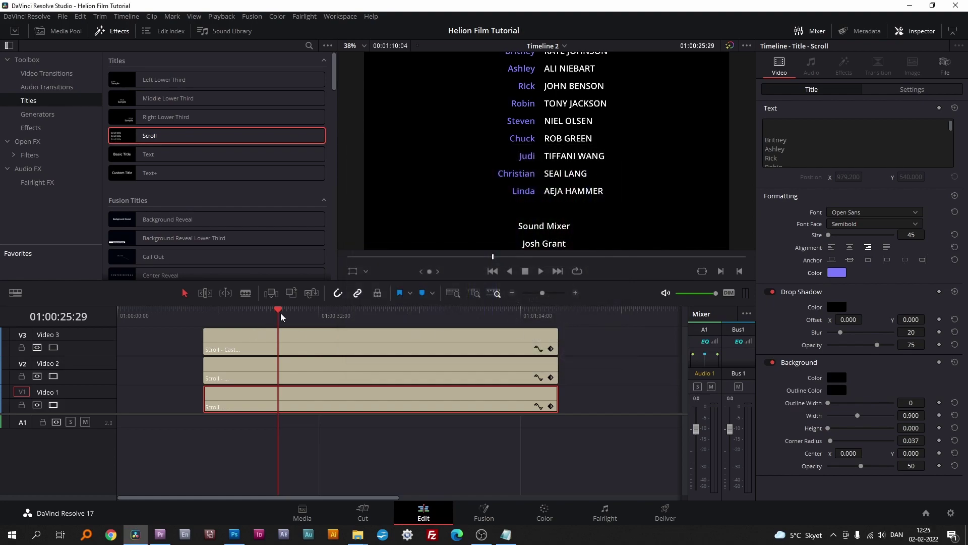
{"action": "mouse_move", "coordinate": [278, 307]}
{"action": "left_mouse_down"}
{"action": "mouse_move", "coordinate": [305, 309]}
{"action": "mouse_move", "coordinate": [237, 311]}
{"action": "mouse_move", "coordinate": [270, 304]}
{"action": "left_mouse_up"}
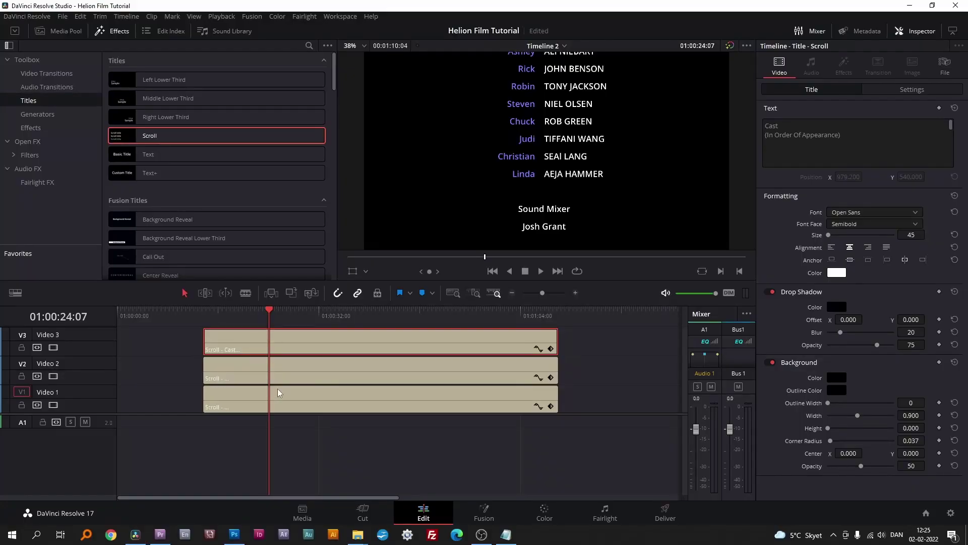
Step: Scrub to the end of the credits and delete the Cast title's star line
{"action": "left_click", "coordinate": [313, 308]}
{"action": "left_click_drag", "start_coordinate": [315, 308], "coordinate": [503, 297]}
{"action": "left_click", "coordinate": [882, 159]}
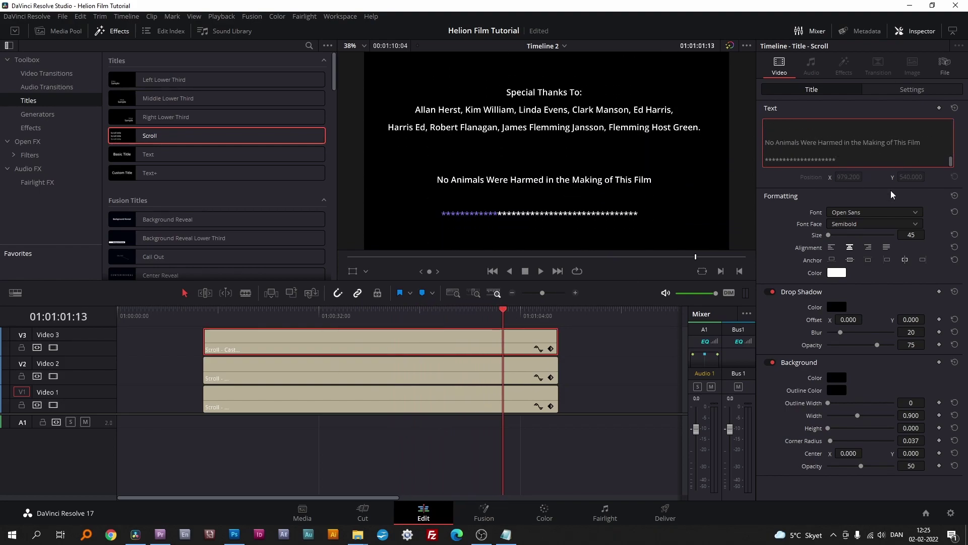
{"action": "key", "text": "BackSpace"}
{"action": "key", "text": "BackSpace"}
{"action": "key", "text": "BackSpace"}
{"action": "key", "text": "BackSpace"}
{"action": "key", "text": "BackSpace"}
{"action": "key", "text": "BackSpace"}
{"action": "key", "text": "BackSpace"}
{"action": "key", "text": "BackSpace"}
{"action": "key", "text": "BackSpace"}
{"action": "key", "text": "BackSpace"}
{"action": "key", "text": "BackSpace"}
{"action": "key", "text": "BackSpace"}
{"action": "key", "text": "BackSpace"}
{"action": "key", "text": "BackSpace"}
{"action": "key", "text": "BackSpace"}
{"action": "key", "text": "BackSpace"}
{"action": "key", "text": "BackSpace"}
{"action": "key", "text": "BackSpace"}
Step: Delete the star lines from the actor and role titles, then return to the cast list start
{"action": "left_click", "coordinate": [386, 371]}
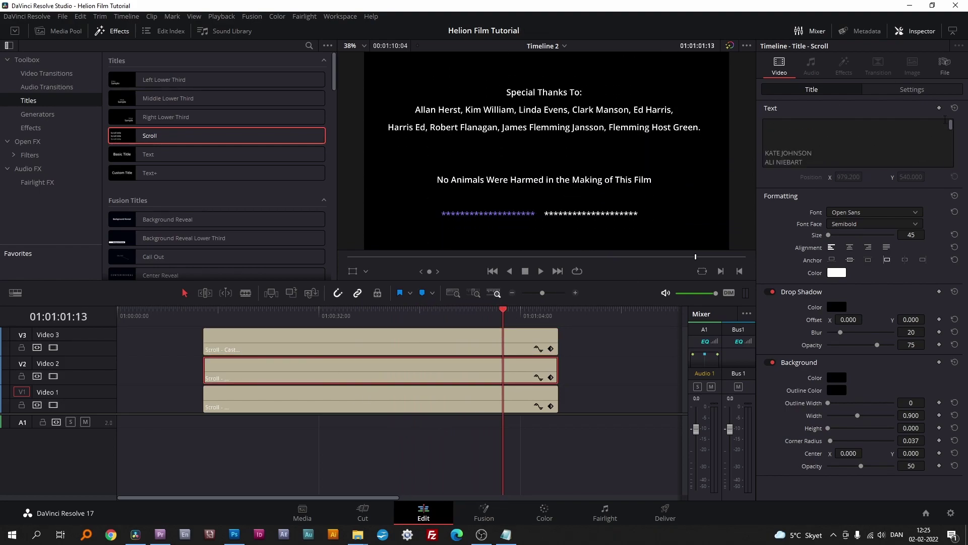
{"action": "key", "text": "BackSpace"}
{"action": "key", "text": "BackSpace"}
{"action": "key", "text": "BackSpace"}
{"action": "key", "text": "BackSpace"}
{"action": "key", "text": "BackSpace"}
{"action": "key", "text": "BackSpace"}
{"action": "key", "text": "BackSpace"}
{"action": "key", "text": "BackSpace"}
{"action": "key", "text": "BackSpace"}
{"action": "key", "text": "BackSpace"}
{"action": "key", "text": "BackSpace"}
{"action": "key", "text": "BackSpace"}
{"action": "key", "text": "BackSpace"}
{"action": "key", "text": "BackSpace"}
{"action": "key", "text": "BackSpace"}
{"action": "key", "text": "BackSpace"}
{"action": "key", "text": "BackSpace"}
{"action": "key", "text": "BackSpace"}
{"action": "key", "text": "BackSpace"}
{"action": "key", "text": "BackSpace"}
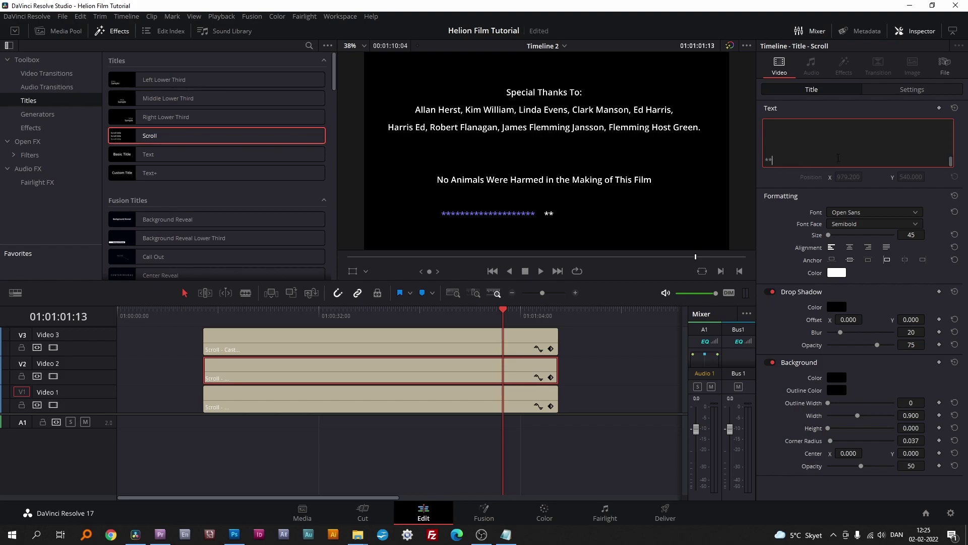
{"action": "left_click", "coordinate": [387, 400]}
{"action": "left_click", "coordinate": [842, 161]}
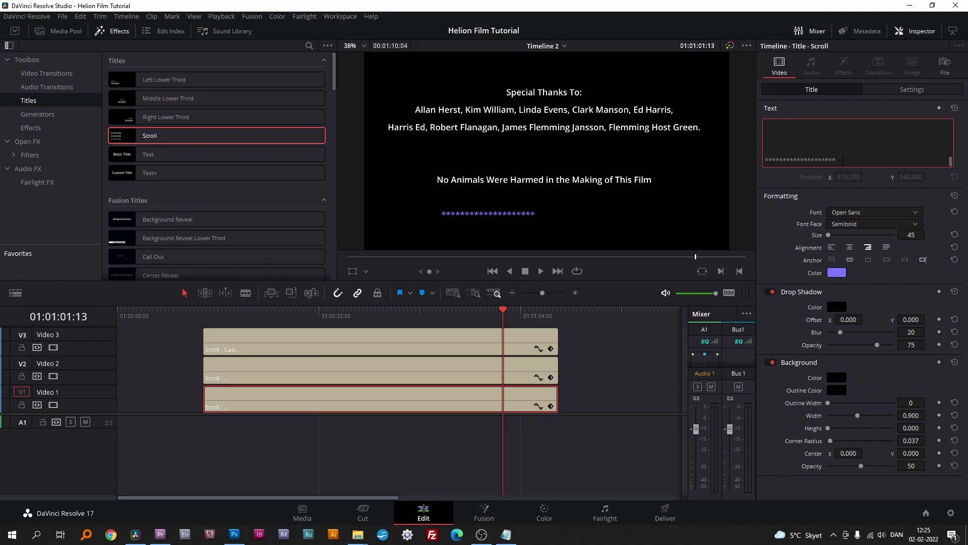
{"action": "key", "text": "BackSpace"}
{"action": "key", "text": "BackSpace"}
{"action": "key", "text": "BackSpace"}
{"action": "key", "text": "BackSpace"}
{"action": "key", "text": "BackSpace"}
{"action": "key", "text": "BackSpace"}
{"action": "key", "text": "BackSpace"}
{"action": "key", "text": "BackSpace"}
{"action": "key", "text": "BackSpace"}
{"action": "key", "text": "BackSpace"}
{"action": "key", "text": "BackSpace"}
{"action": "key", "text": "BackSpace"}
{"action": "key", "text": "BackSpace"}
{"action": "key", "text": "BackSpace"}
{"action": "key", "text": "BackSpace"}
{"action": "key", "text": "BackSpace"}
{"action": "key", "text": "BackSpace"}
{"action": "key", "text": "BackSpace"}
{"action": "key", "text": "BackSpace"}
{"action": "key", "text": "BackSpace"}
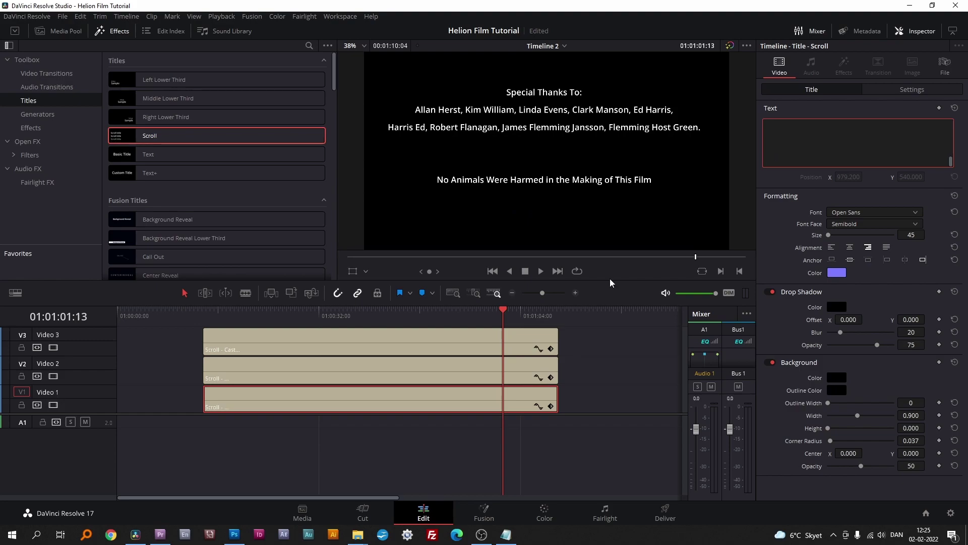
{"action": "left_click_drag", "start_coordinate": [501, 310], "coordinate": [243, 285]}
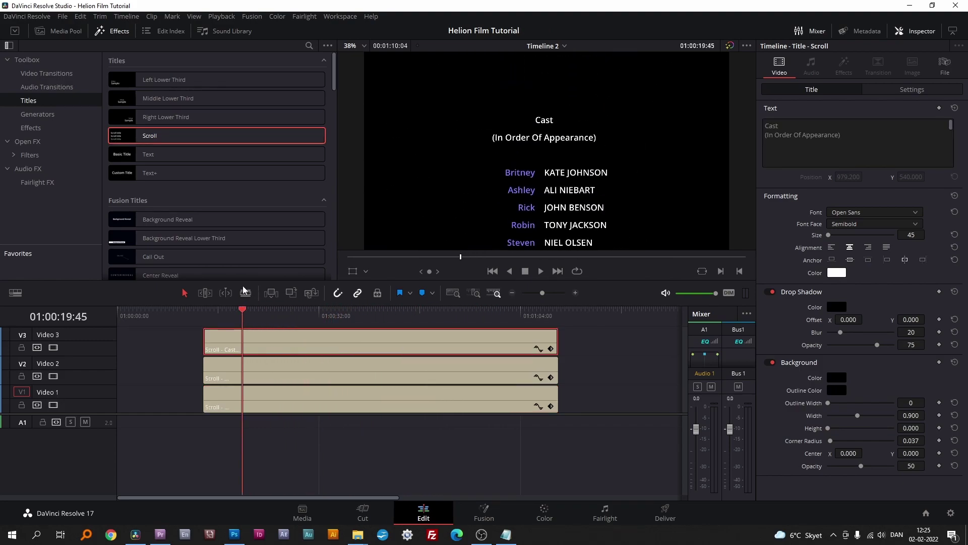